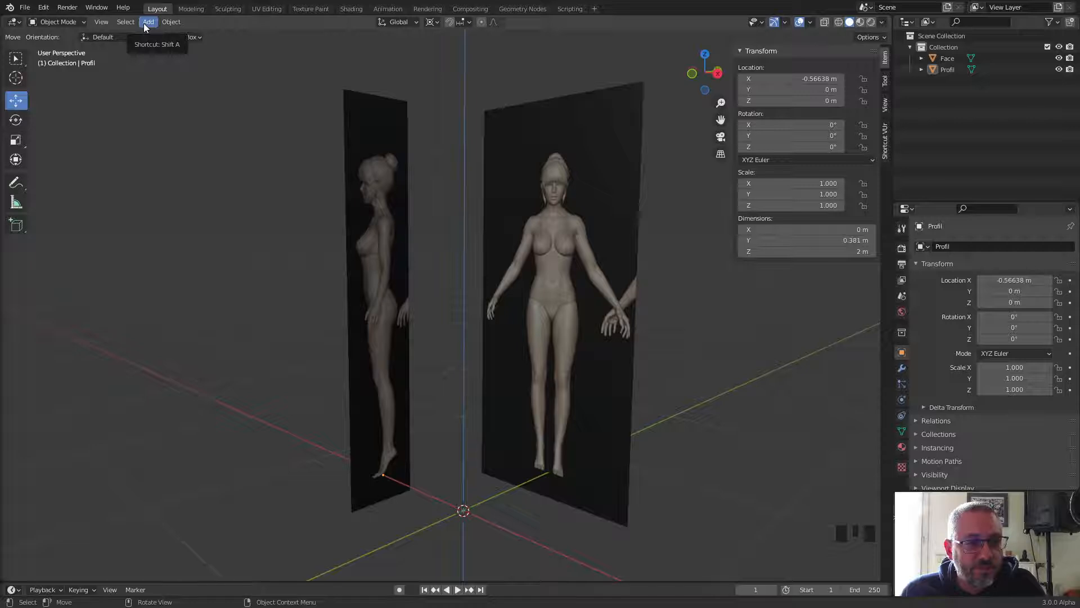
Step: Add a cube mesh at the world origin and turn on X-ray display in the viewport
{"action": "left_click", "coordinate": [48, 25]}
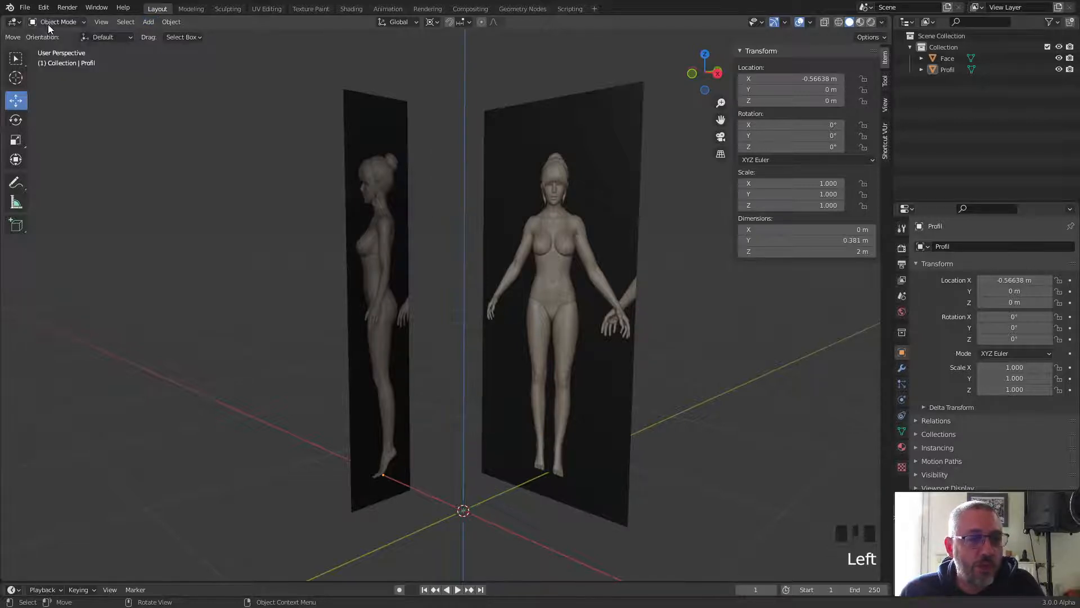
{"action": "left_click", "coordinate": [144, 25]}
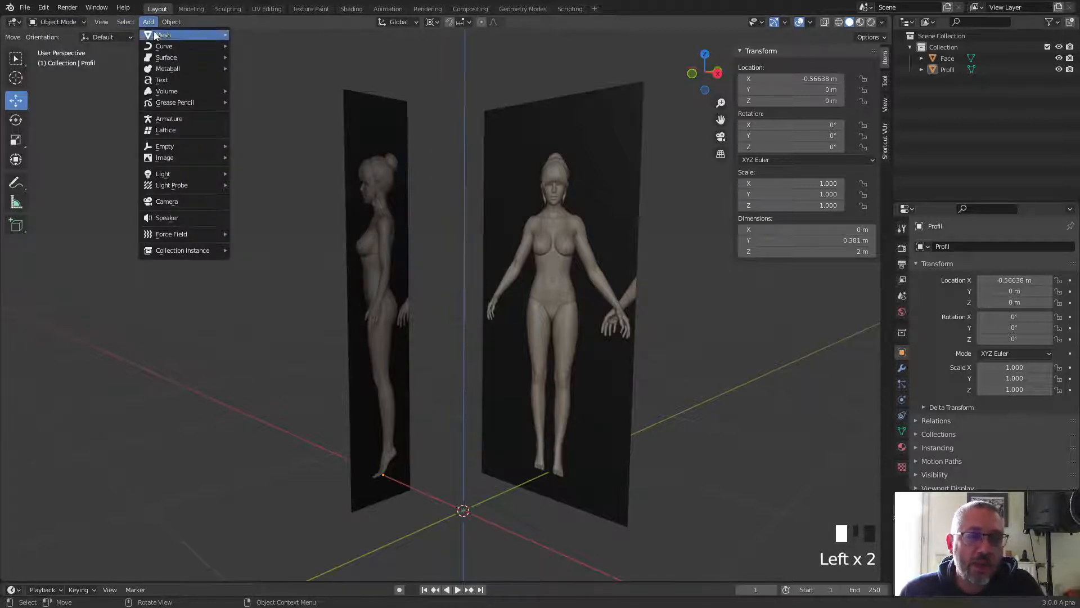
{"action": "mouse_move", "coordinate": [154, 32]}
{"action": "left_click", "coordinate": [262, 48]}
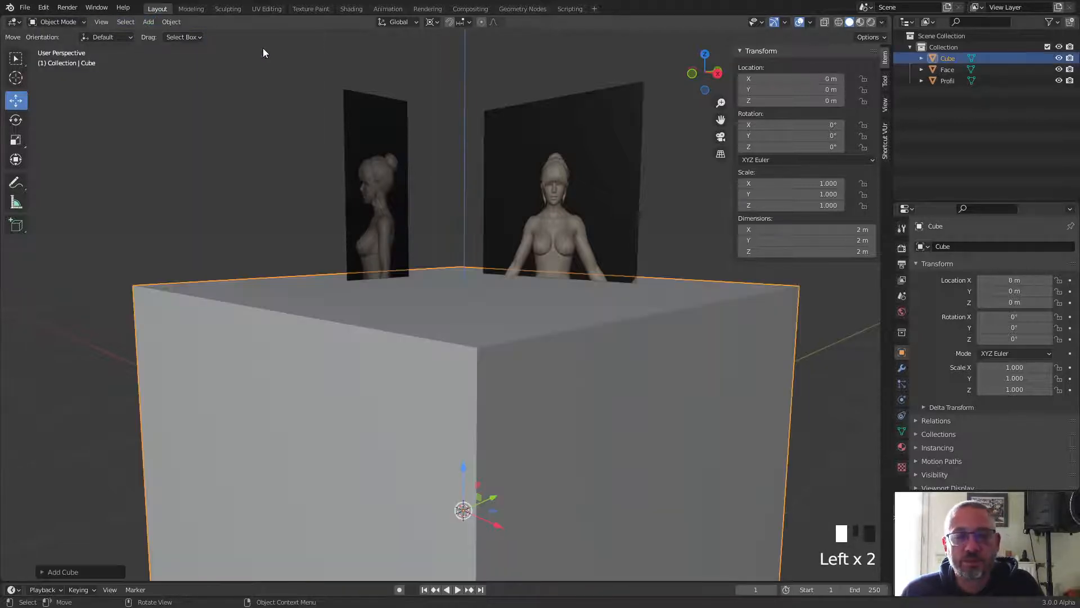
{"action": "left_click", "coordinate": [826, 21]}
{"action": "scroll", "coordinate": [455, 245], "scroll_direction": "down", "scroll_amount": 4}
{"action": "middle_click_drag", "start_coordinate": [455, 246], "coordinate": [477, 275]}
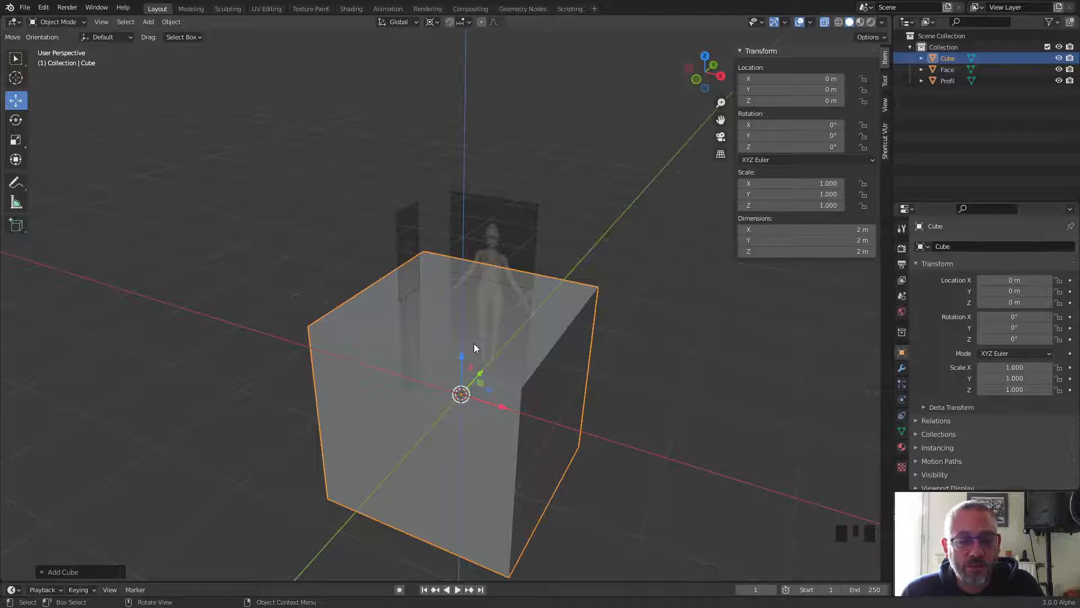
Step: Rename the new cube object as T-Shirt
{"action": "key", "text": "F2"}
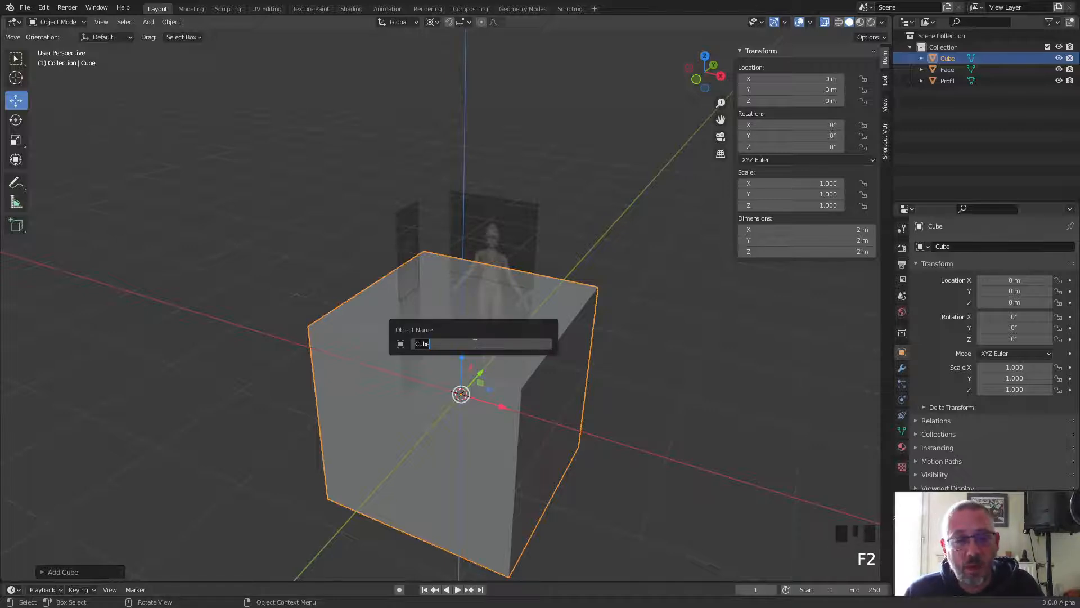
{"action": "type", "text": "T"}
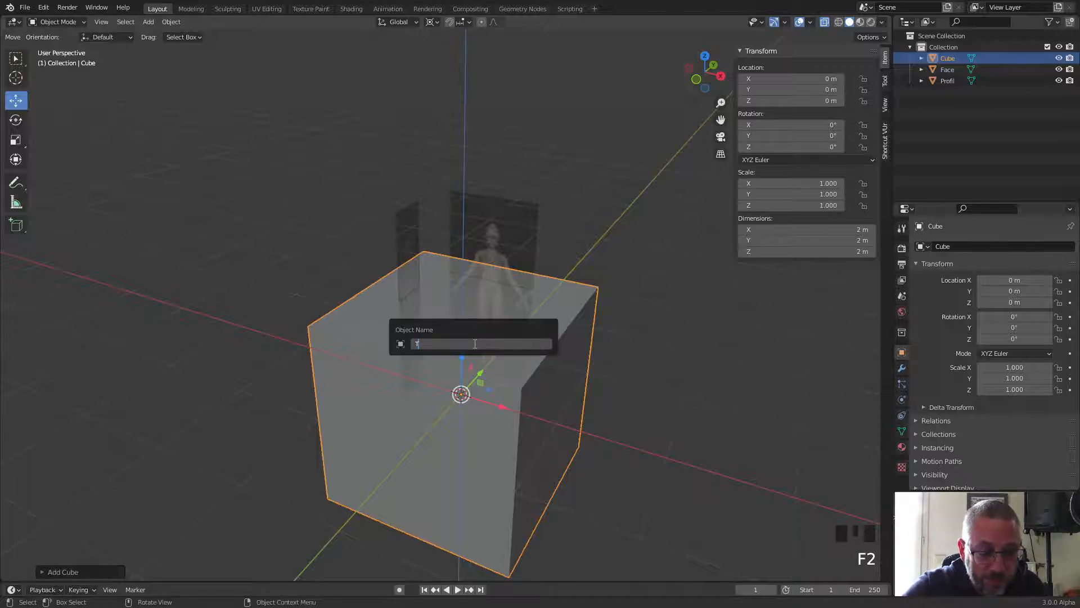
{"action": "type", "text": "-Shirt"}
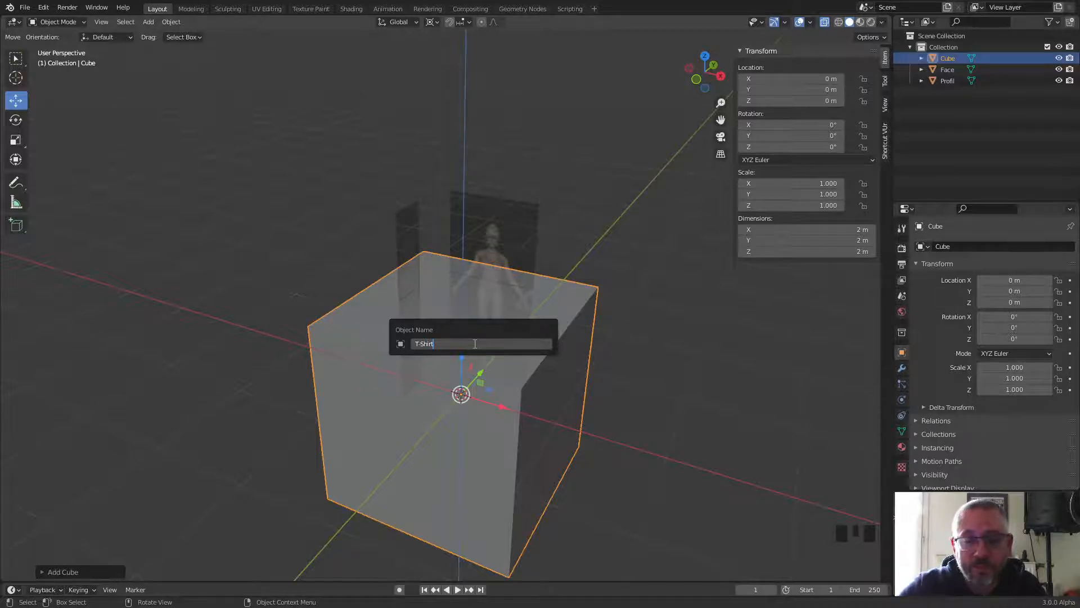
{"action": "key", "text": "Return"}
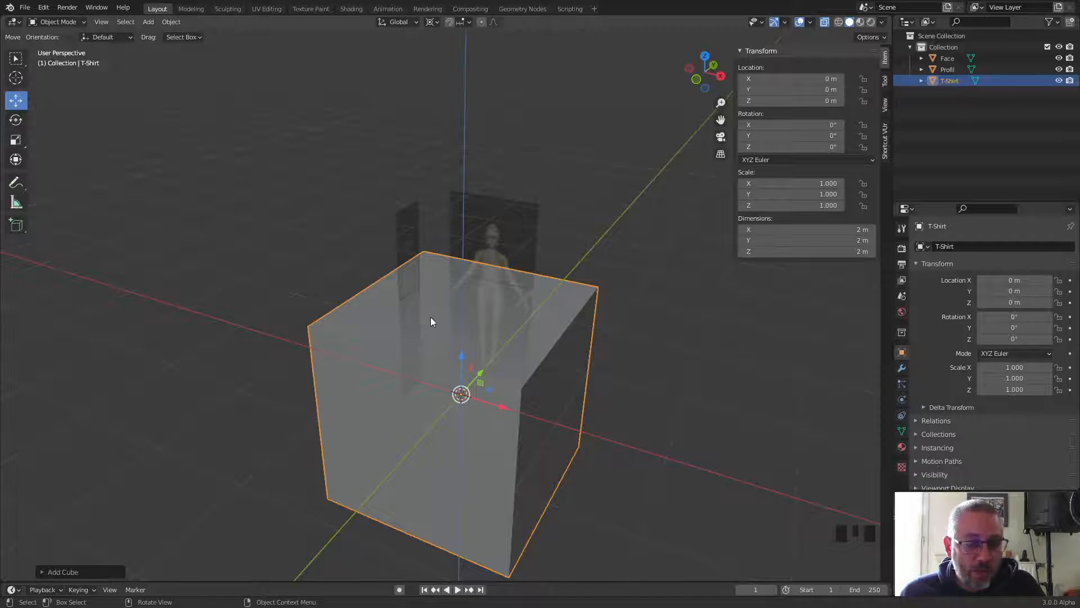
Step: Enter Edit Mode on the T-Shirt cube, clear the selection and pick individual faces through the X-ray display
{"action": "key", "text": "Tab"}
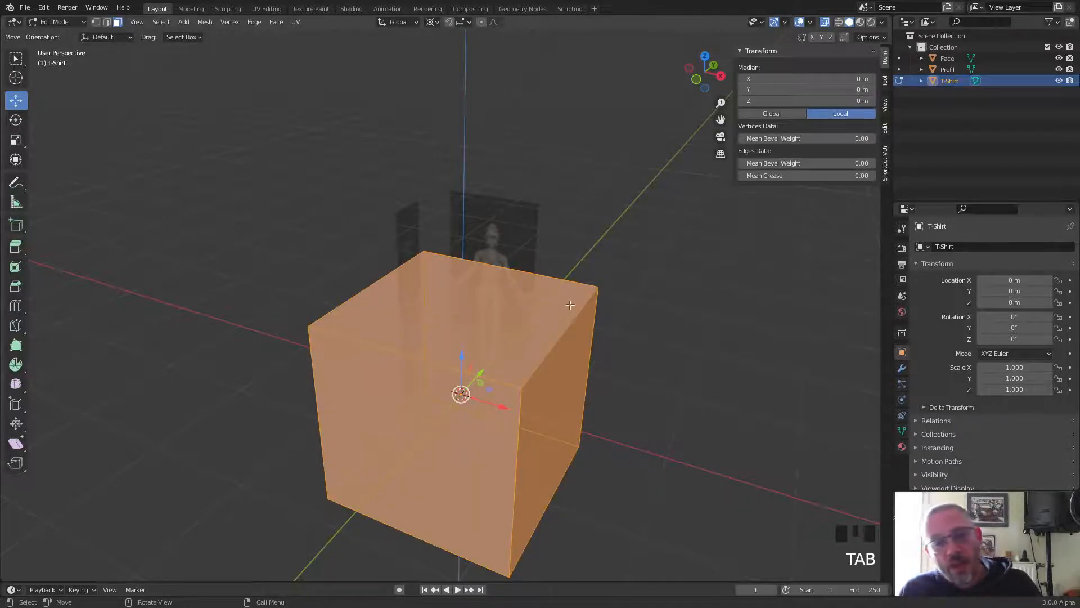
{"action": "left_click", "coordinate": [679, 244]}
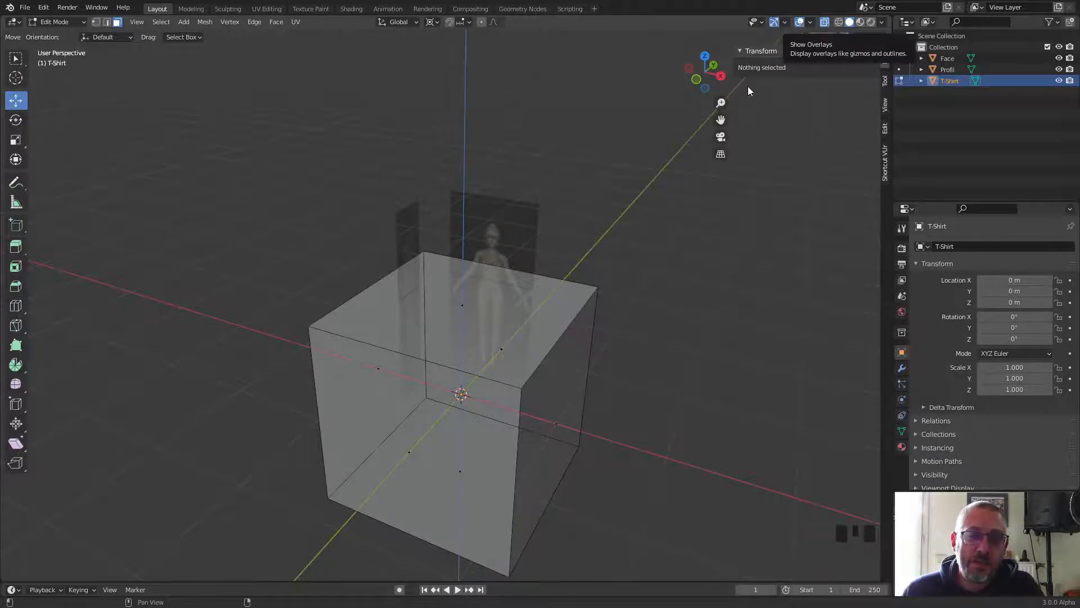
{"action": "middle_click_drag", "start_coordinate": [488, 316], "coordinate": [448, 313]}
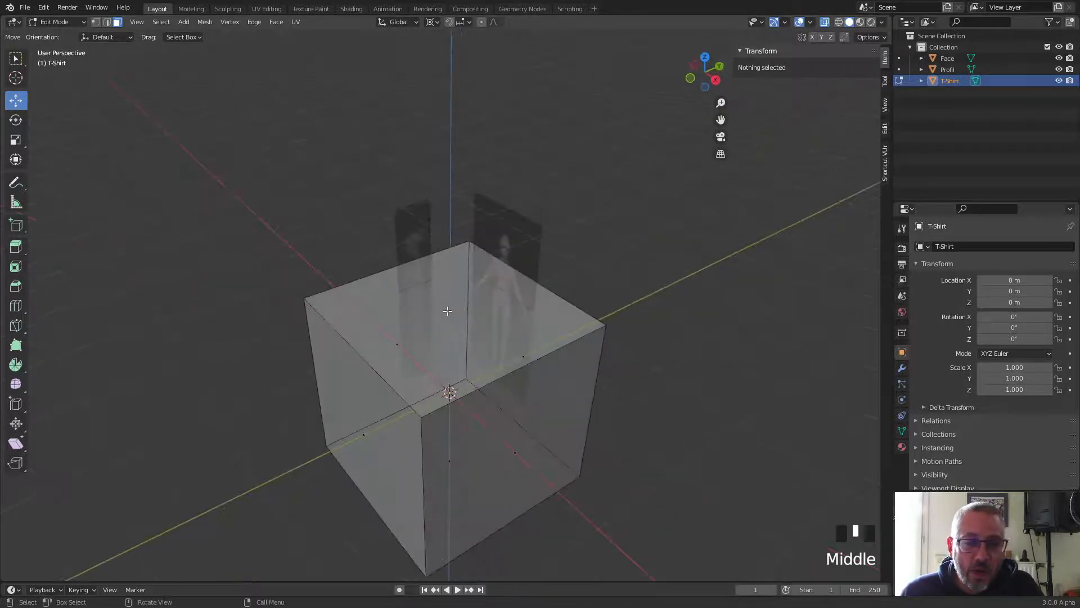
{"action": "left_click", "coordinate": [448, 314]}
{"action": "left_click", "coordinate": [500, 476]}
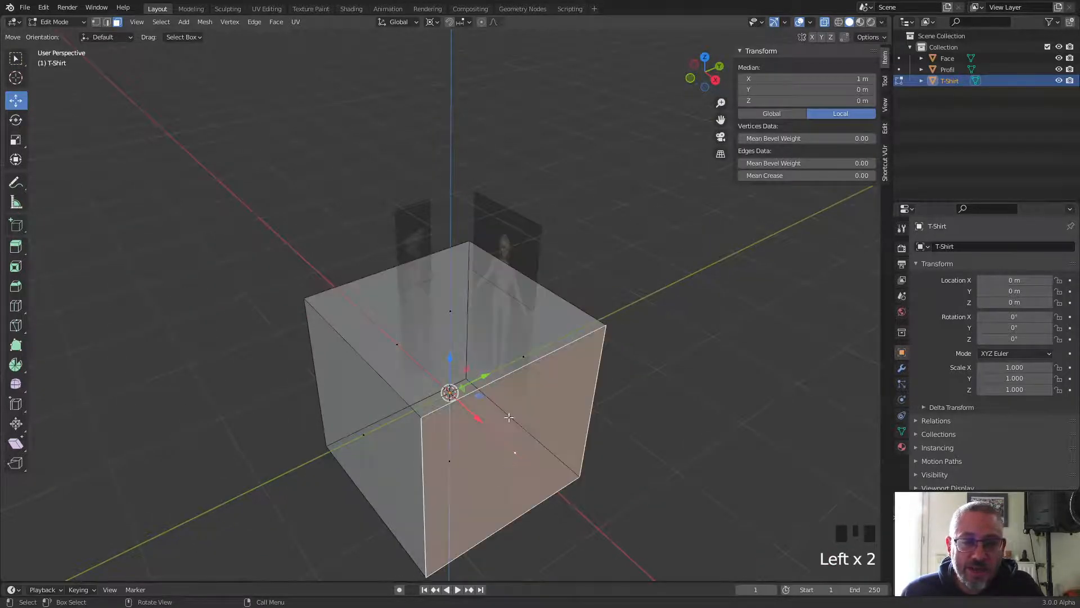
{"action": "left_click", "coordinate": [523, 361]}
{"action": "left_click", "coordinate": [397, 346]}
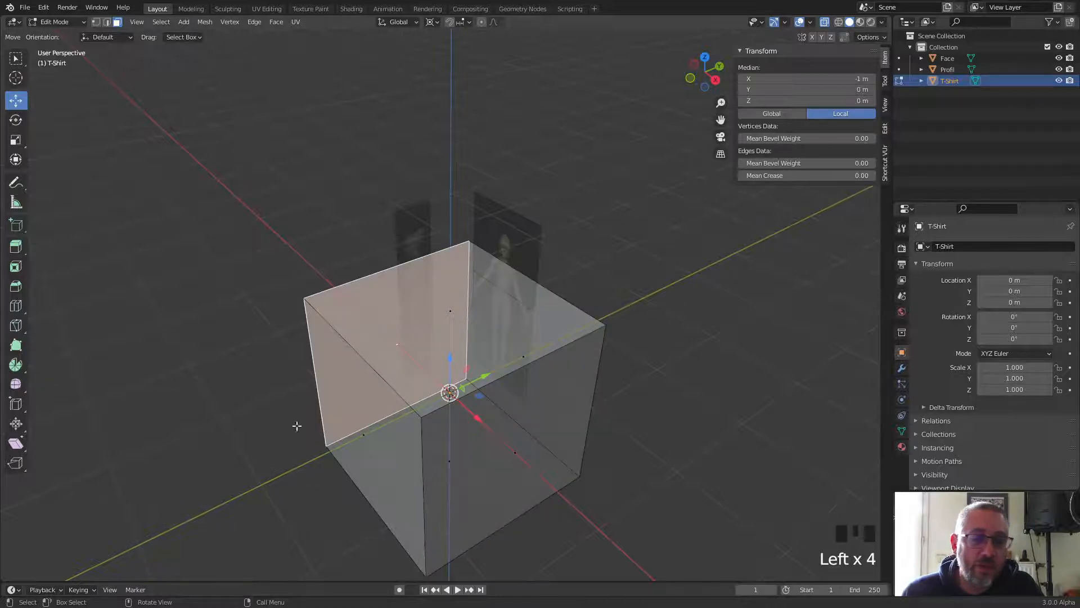
Step: Compare box selection of the cube's faces with X-ray display off and with X-ray display on
{"action": "left_click", "coordinate": [823, 22]}
{"action": "left_click", "coordinate": [469, 334]}
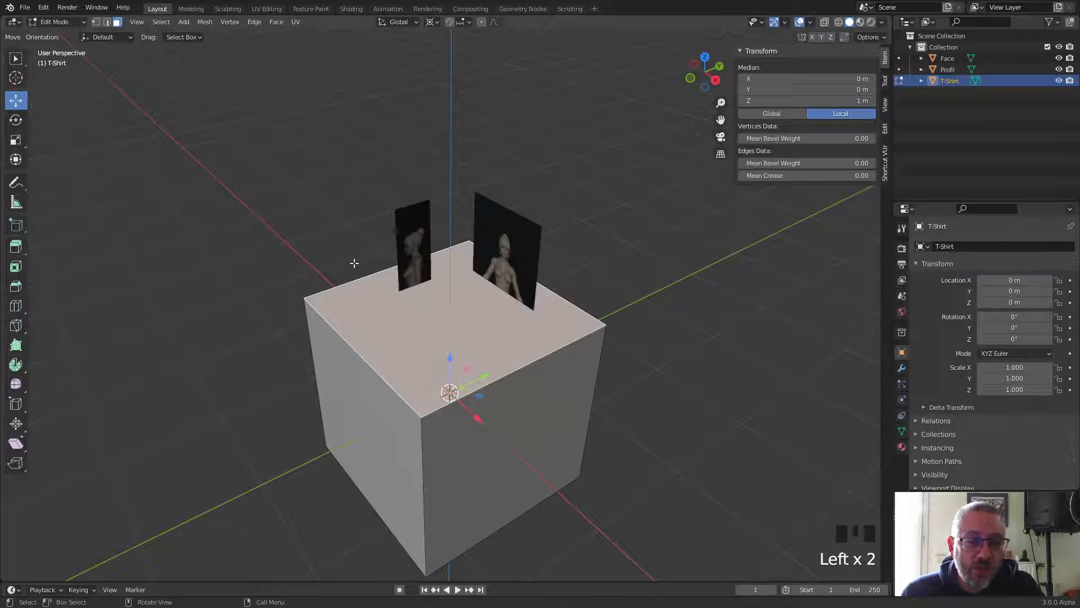
{"action": "left_click_drag", "start_coordinate": [254, 210], "coordinate": [649, 579]}
{"action": "middle_click_drag", "start_coordinate": [591, 500], "coordinate": [783, 186]}
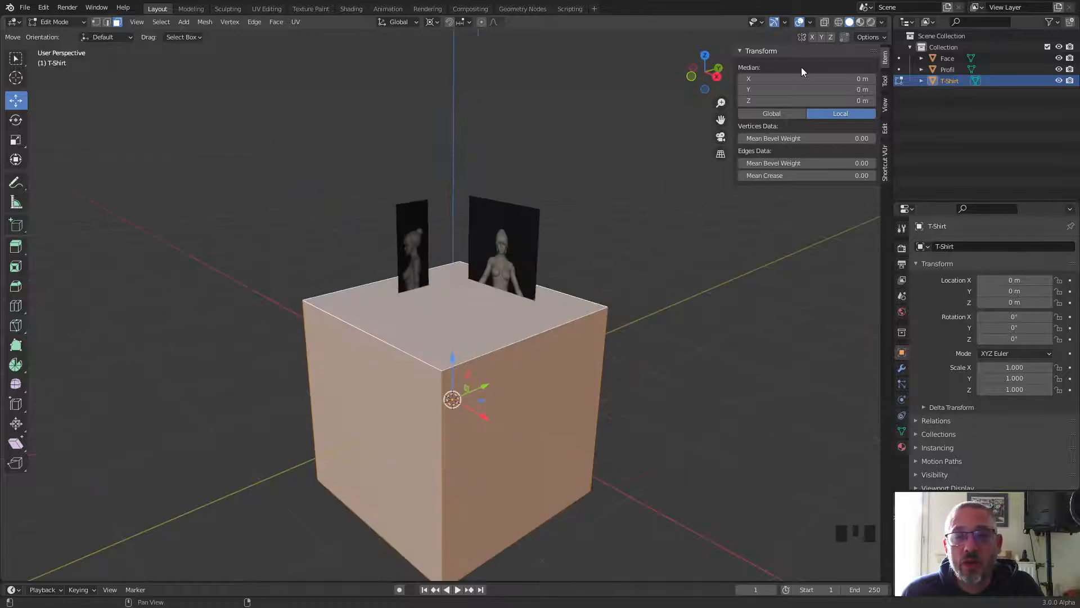
{"action": "left_click", "coordinate": [824, 21]}
{"action": "left_click_drag", "start_coordinate": [215, 213], "coordinate": [668, 444]}
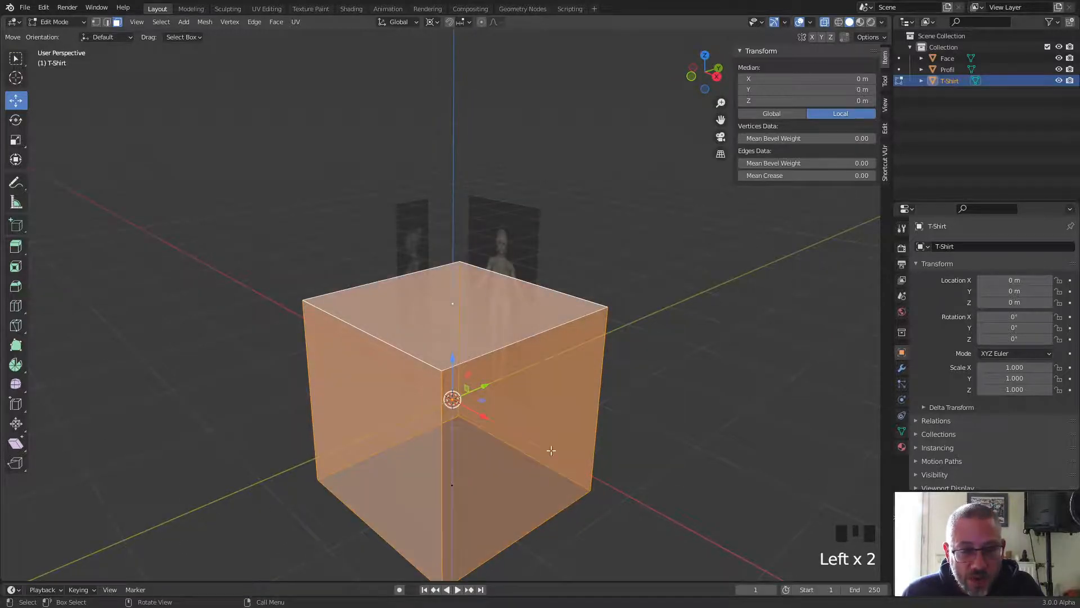
{"action": "middle_click_drag", "start_coordinate": [562, 413], "coordinate": [619, 405]}
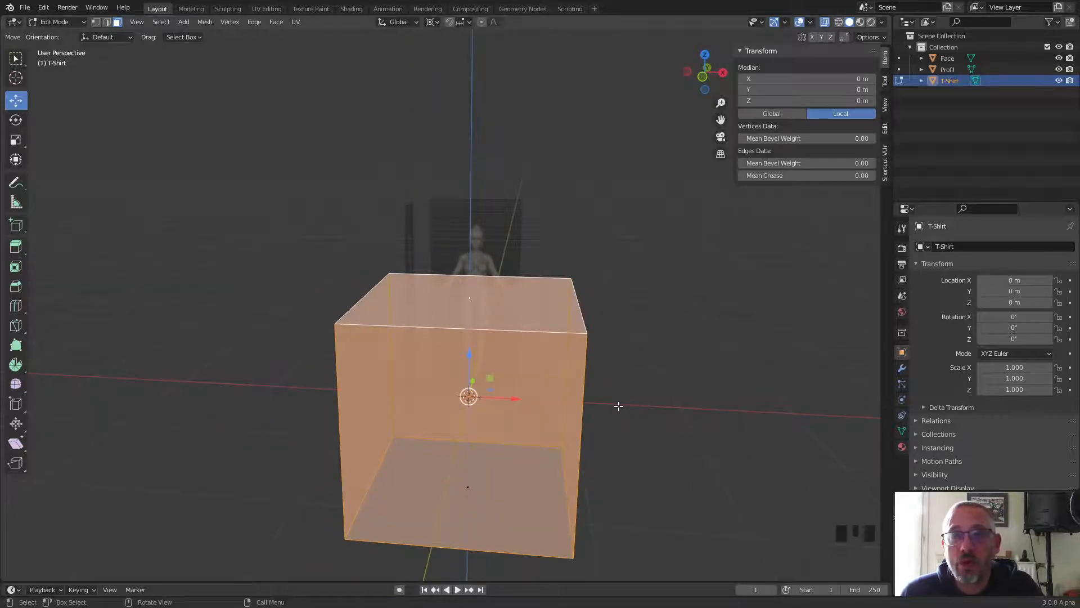
Step: Clear the face selection and select only the cube's face on the negative X side
{"action": "left_click", "coordinate": [699, 362]}
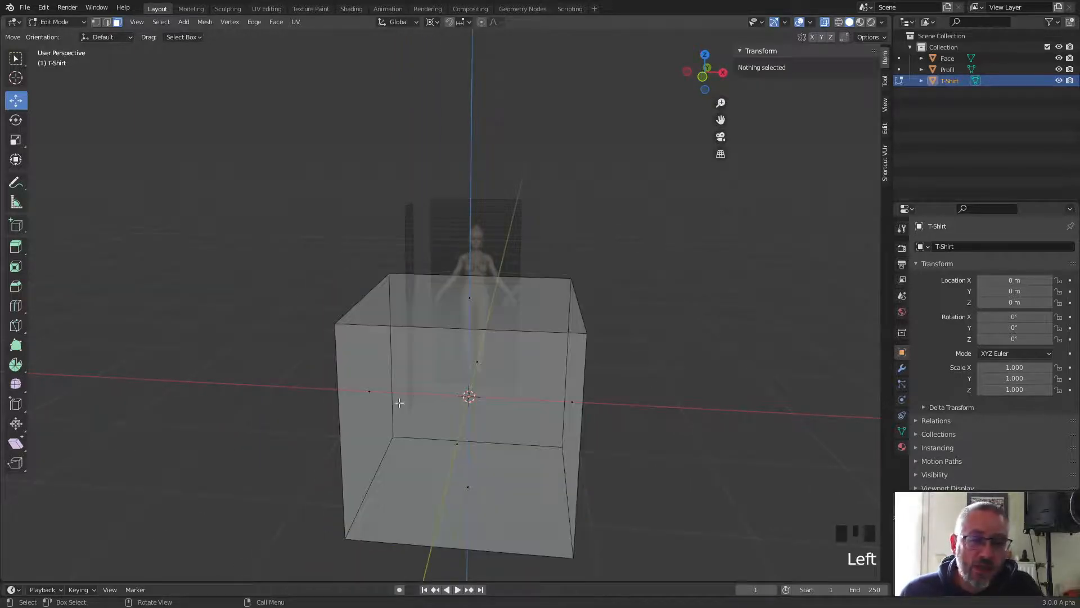
{"action": "left_click", "coordinate": [369, 389]}
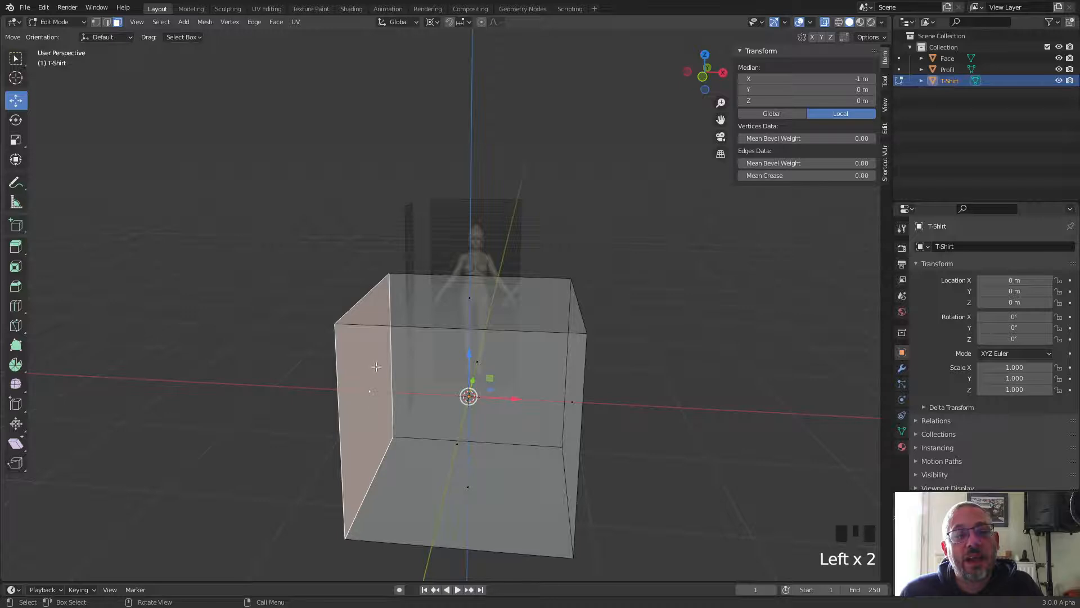
{"action": "middle_click_drag", "start_coordinate": [372, 402], "coordinate": [412, 434]}
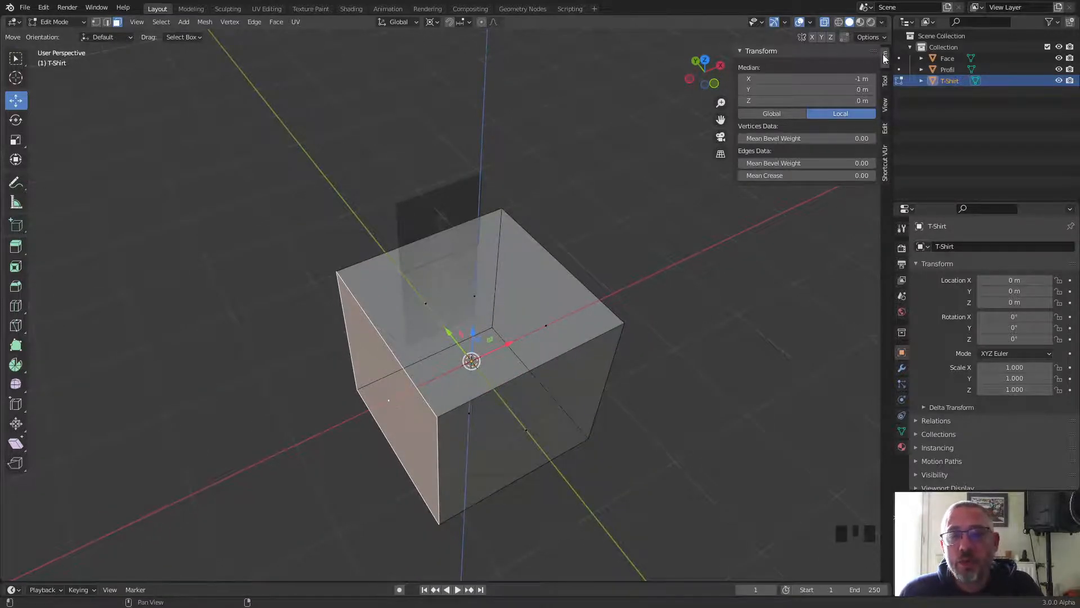
Step: Hide and reshow the viewport sidebar containing the Transform values, trying the different ways to toggle it
{"action": "key", "text": "n"}
{"action": "key", "text": "n"}
{"action": "key", "text": "n"}
{"action": "key", "text": "n"}
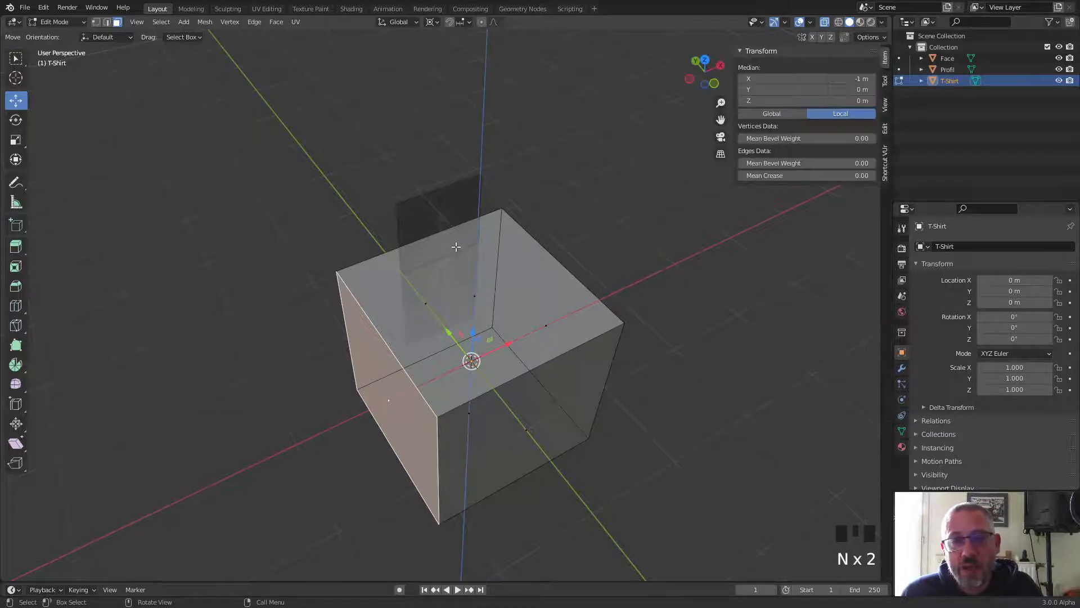
{"action": "left_click", "coordinate": [139, 23]}
{"action": "left_click", "coordinate": [158, 45]}
{"action": "left_click", "coordinate": [137, 22]}
{"action": "left_click", "coordinate": [149, 46]}
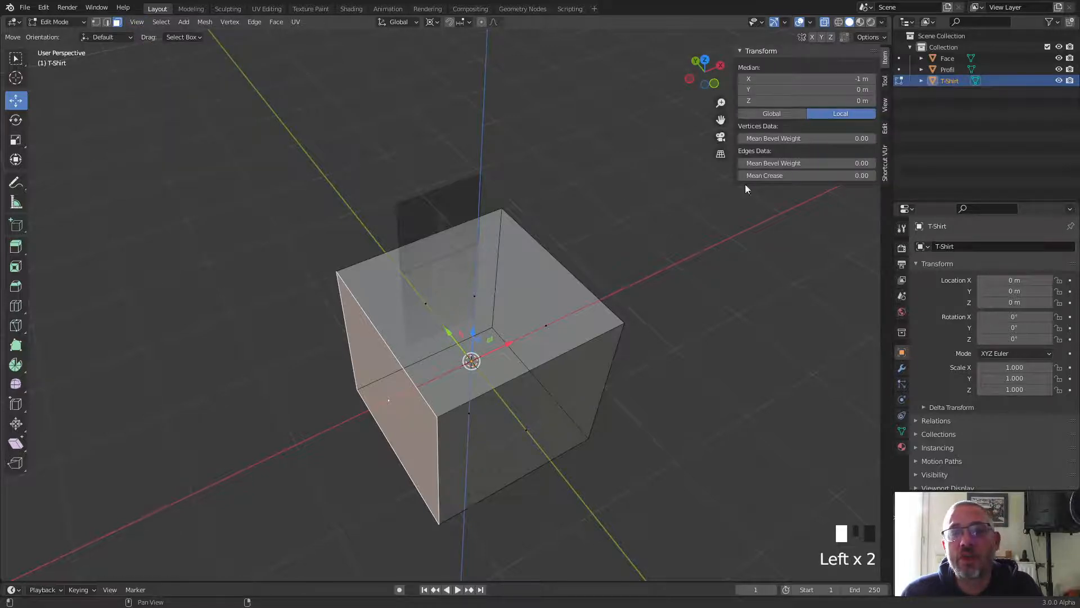
{"action": "key", "text": "n"}
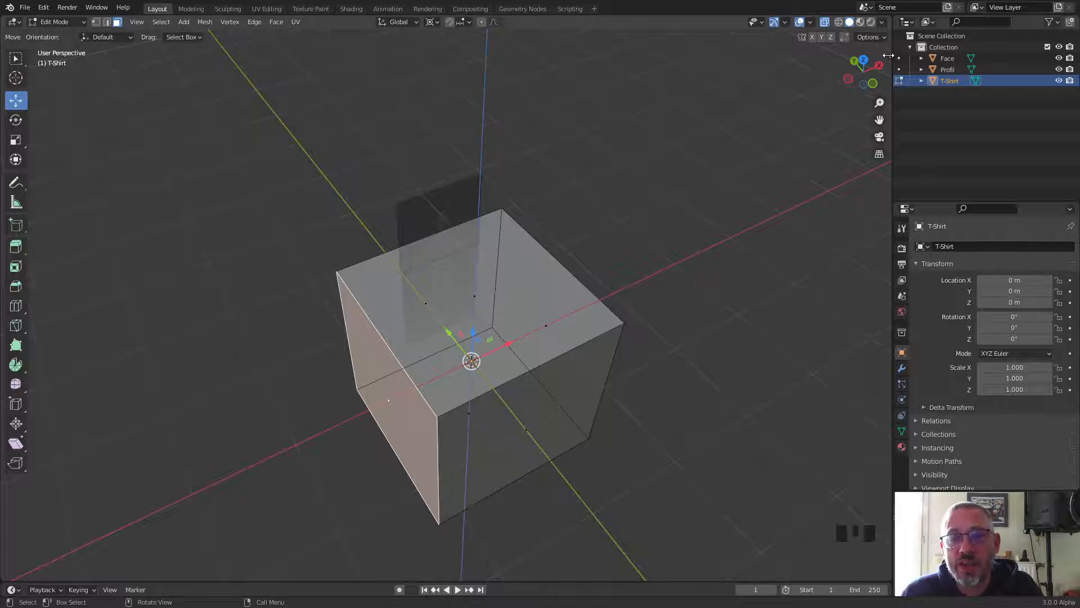
{"action": "left_click", "coordinate": [889, 56]}
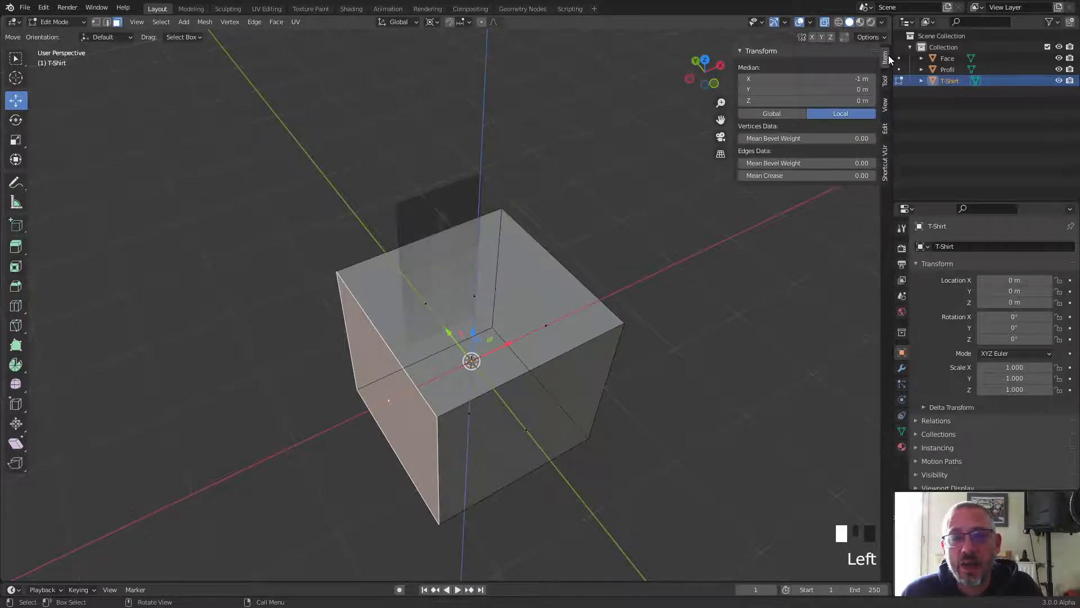
Step: Select the cube's face on the negative X side and set its local median X to 0 m
{"action": "left_click", "coordinate": [735, 96]}
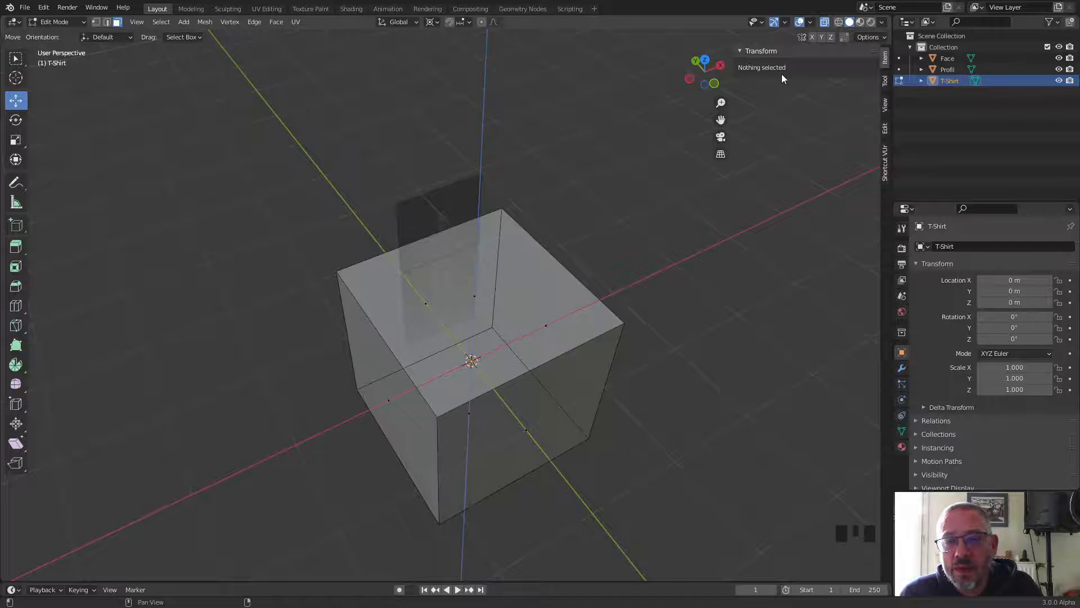
{"action": "left_click", "coordinate": [392, 383]}
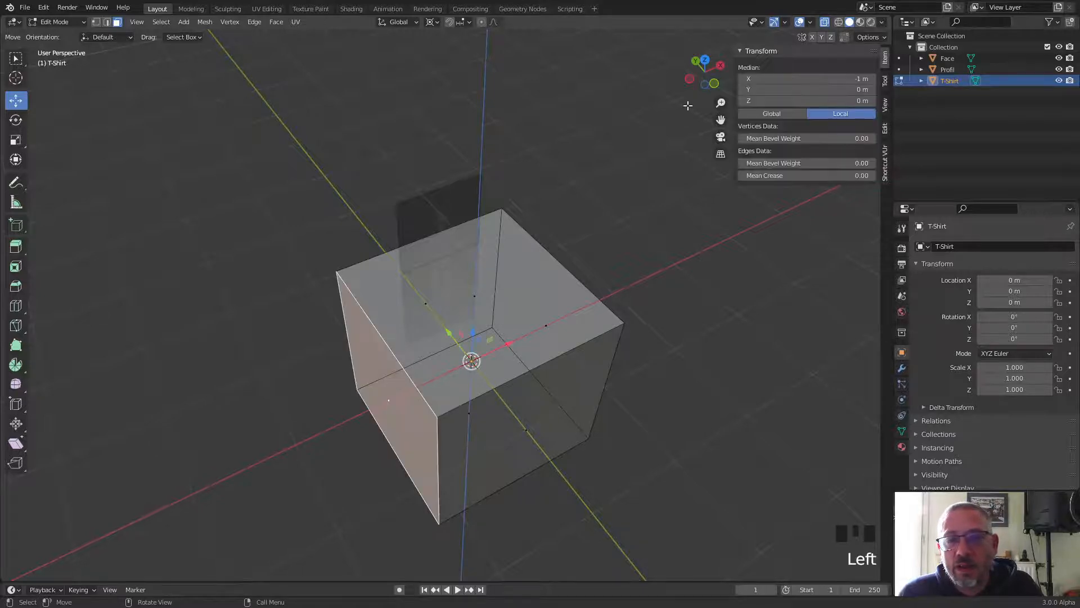
{"action": "left_click_drag", "start_coordinate": [735, 67], "coordinate": [723, 120]}
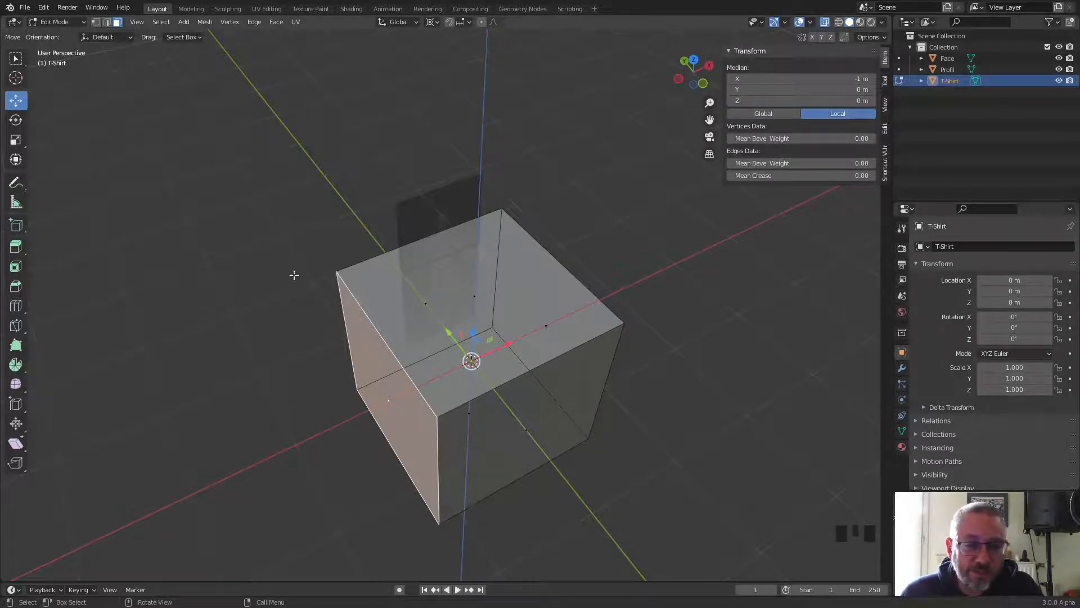
{"action": "middle_click_drag", "start_coordinate": [409, 475], "coordinate": [455, 375]}
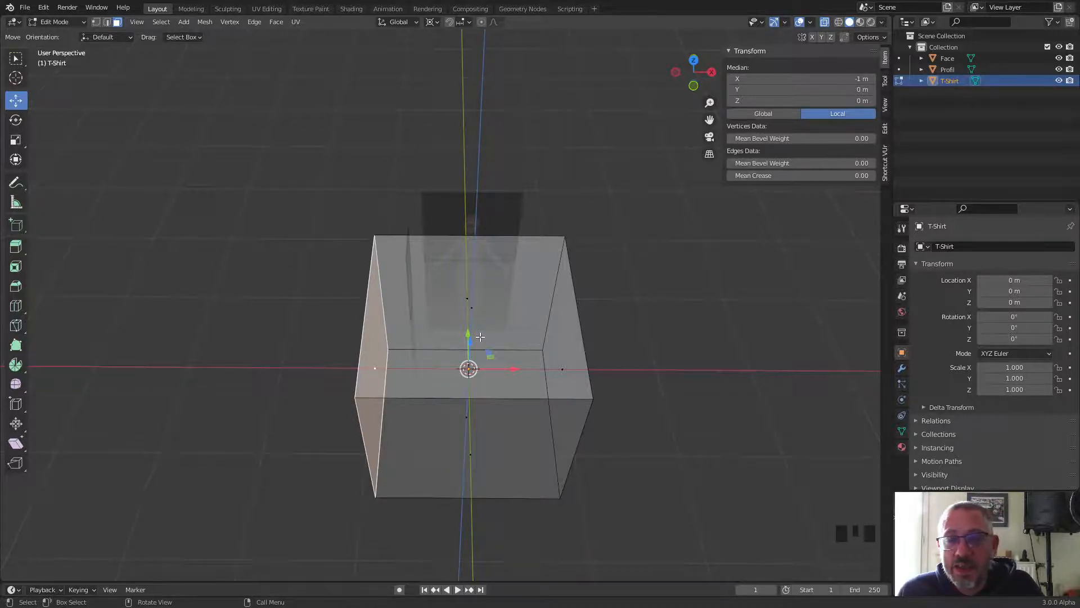
{"action": "middle_click_drag", "start_coordinate": [563, 300], "coordinate": [495, 281]}
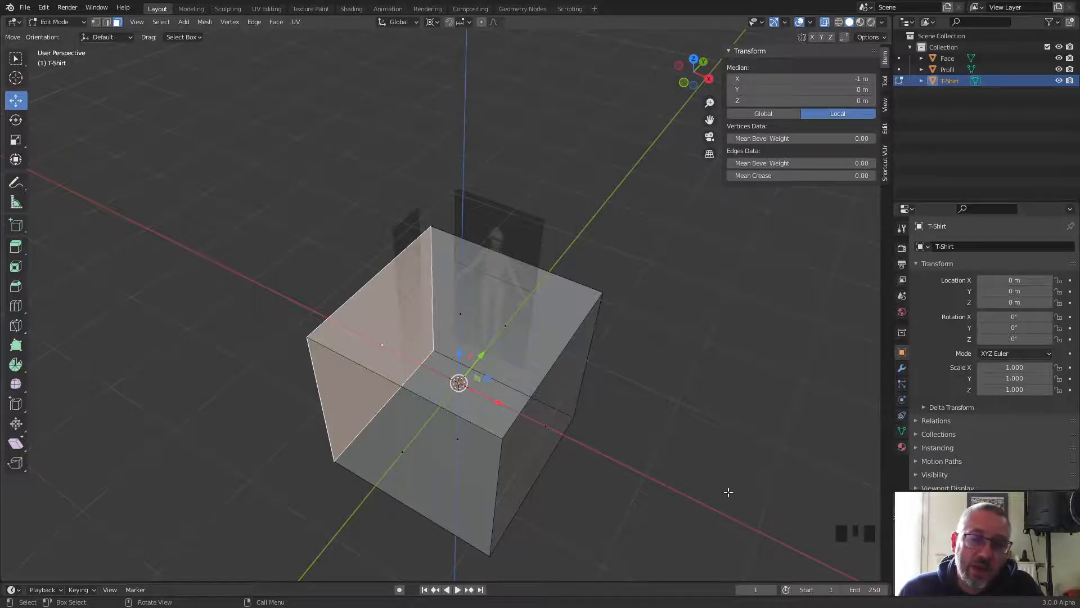
{"action": "left_click", "coordinate": [854, 78]}
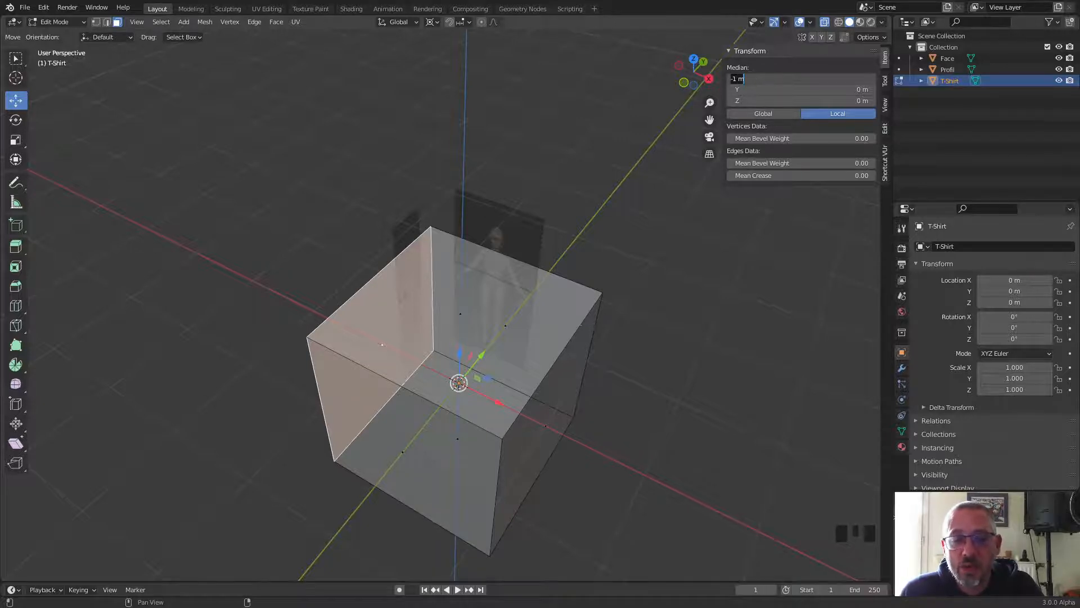
{"action": "type", "text": "0"}
{"action": "key", "text": "Return"}
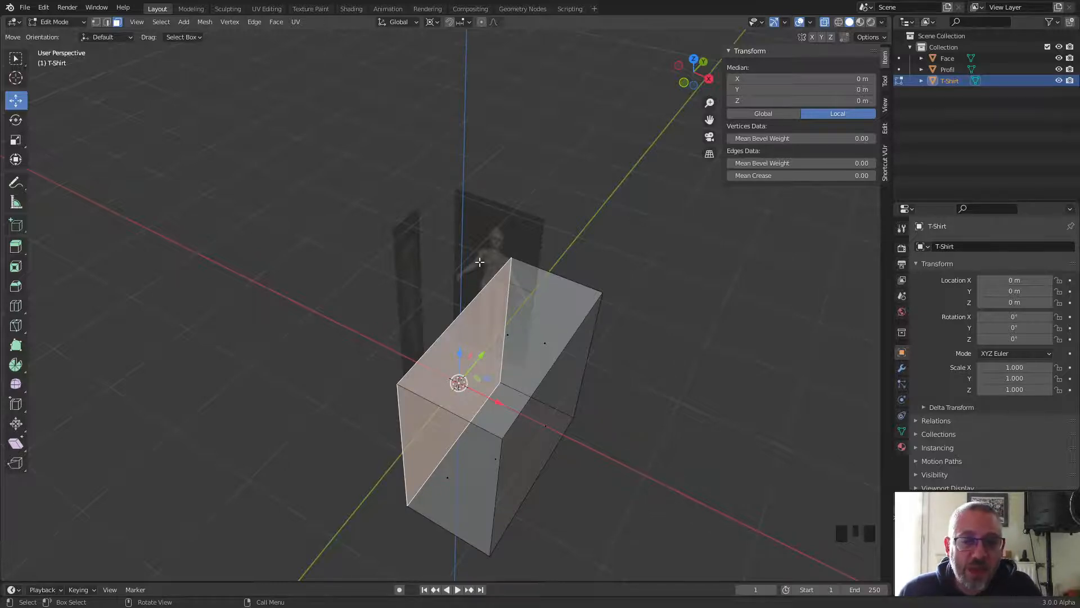
Step: Delete the face lying on the X = 0 plane, using the Faces option, to leave the half cube open there
{"action": "right_click", "coordinate": [475, 132]}
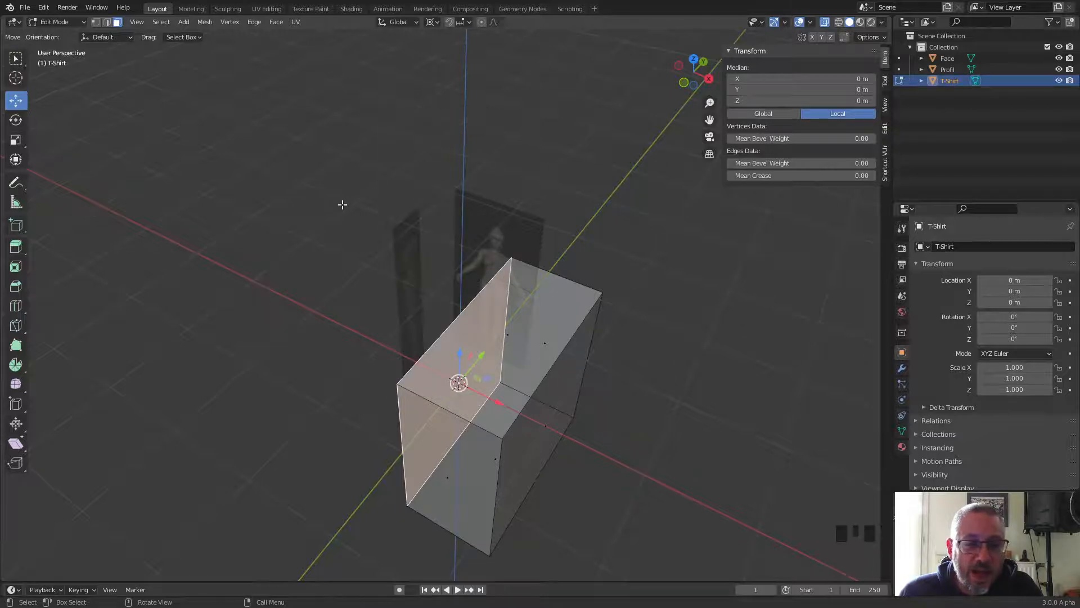
{"action": "key", "text": "x"}
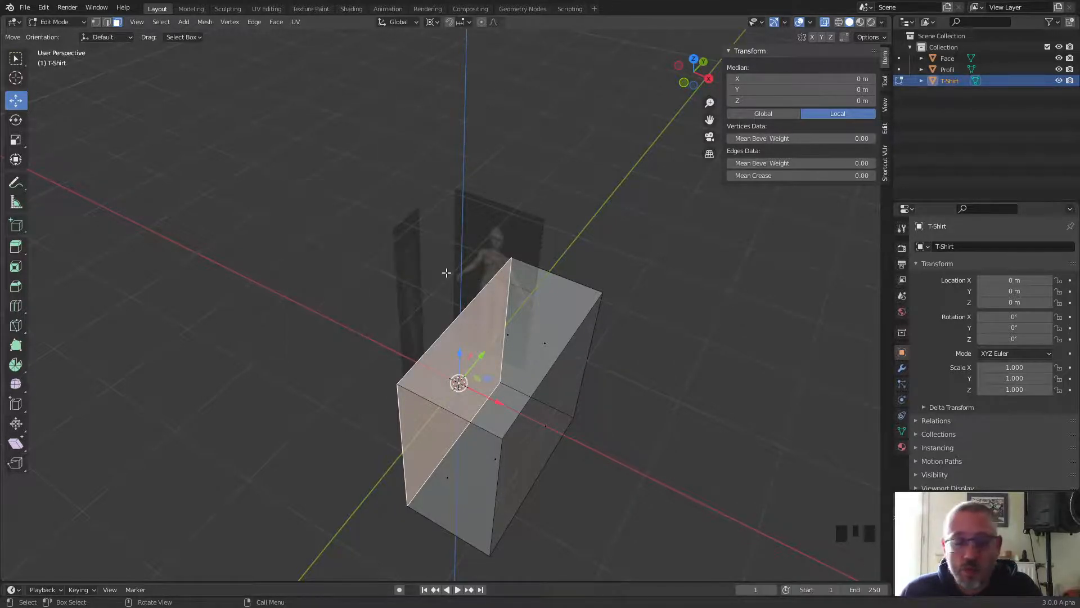
{"action": "key", "text": "Delete"}
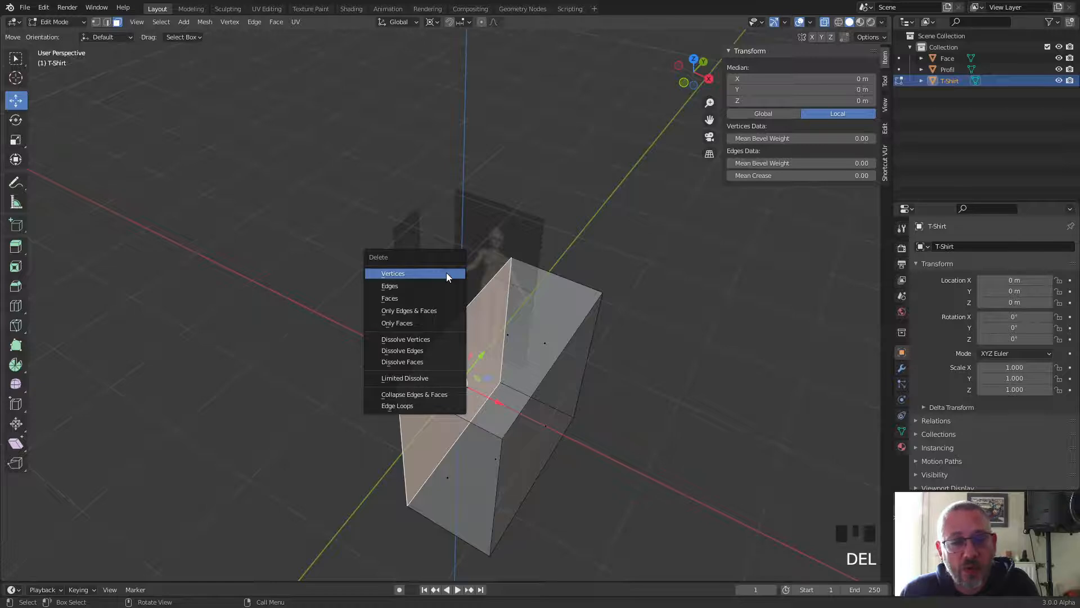
{"action": "left_click", "coordinate": [399, 298]}
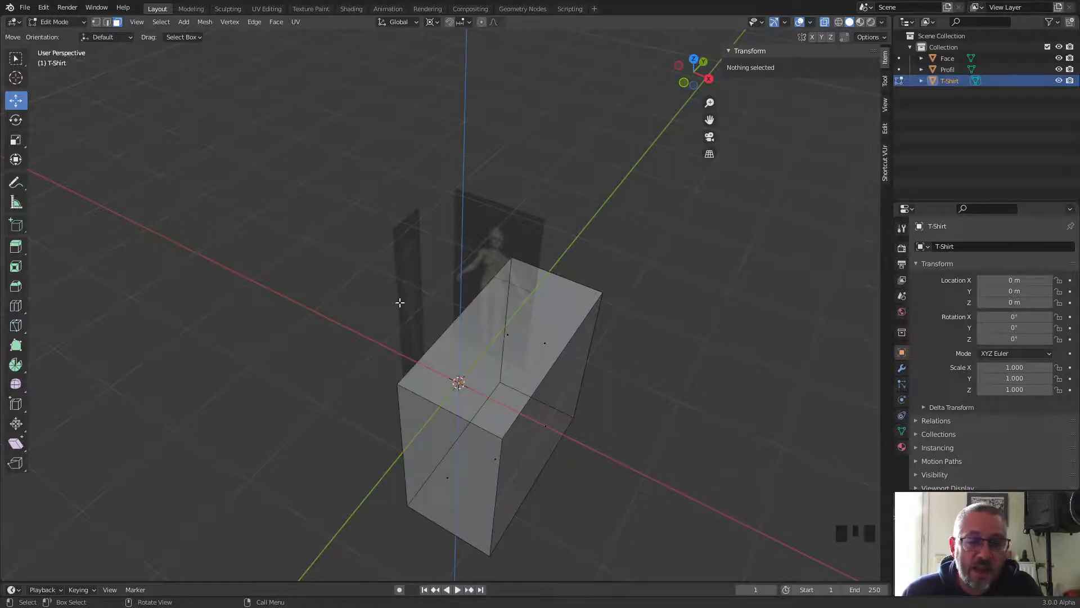
Step: Delete the bottom face of the half cube so the lower opening of the T-shirt stays open
{"action": "left_click", "coordinate": [490, 456]}
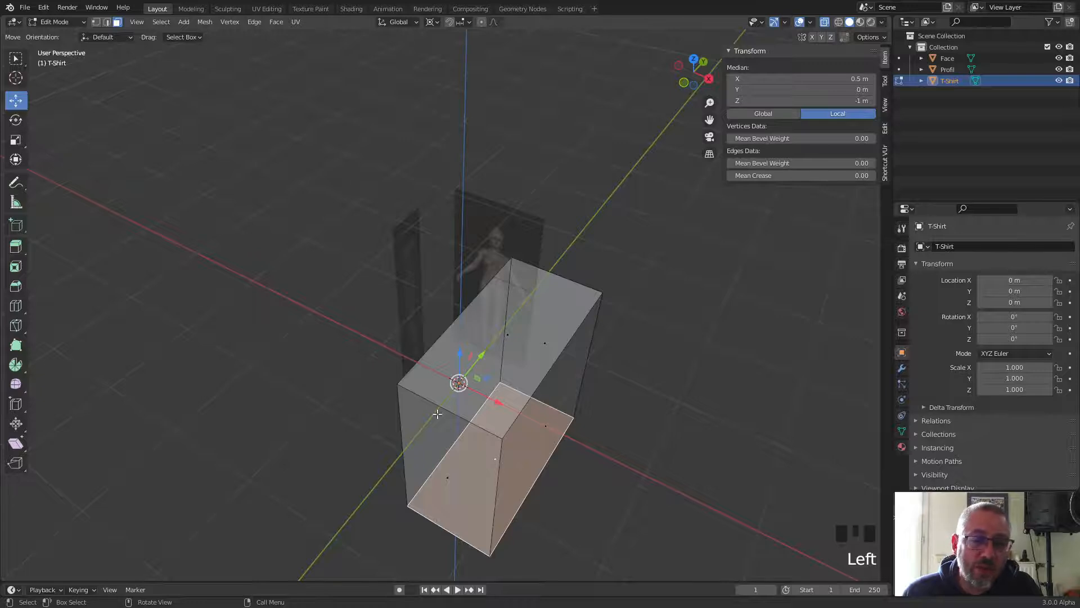
{"action": "key", "text": "x"}
{"action": "left_click", "coordinate": [474, 328]}
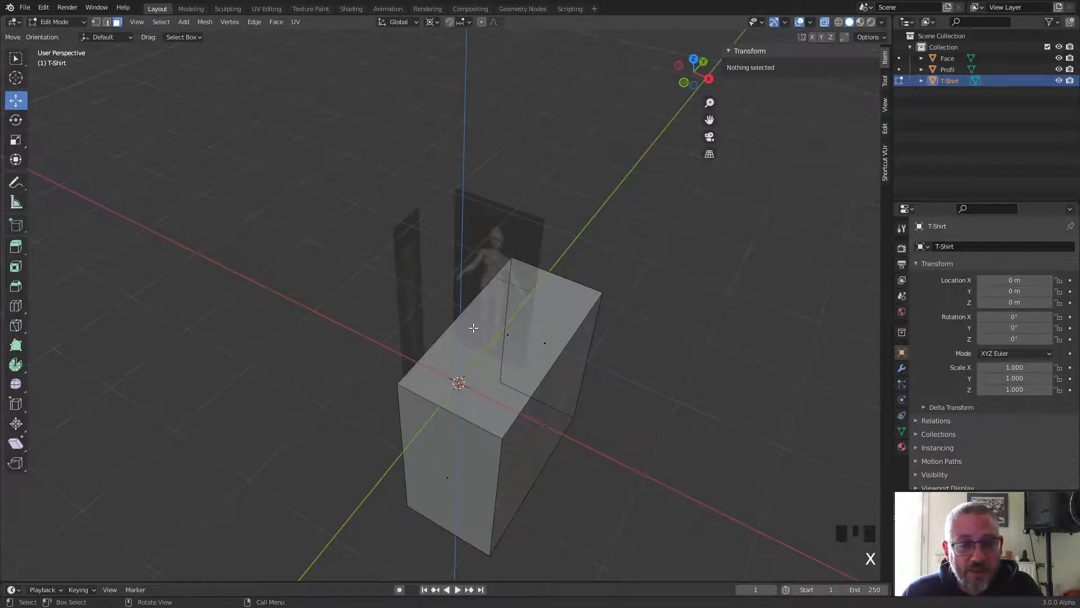
Step: Select the half cube's top face and compare the front and right orthographic views, finishing in the front view
{"action": "left_click", "coordinate": [457, 391]}
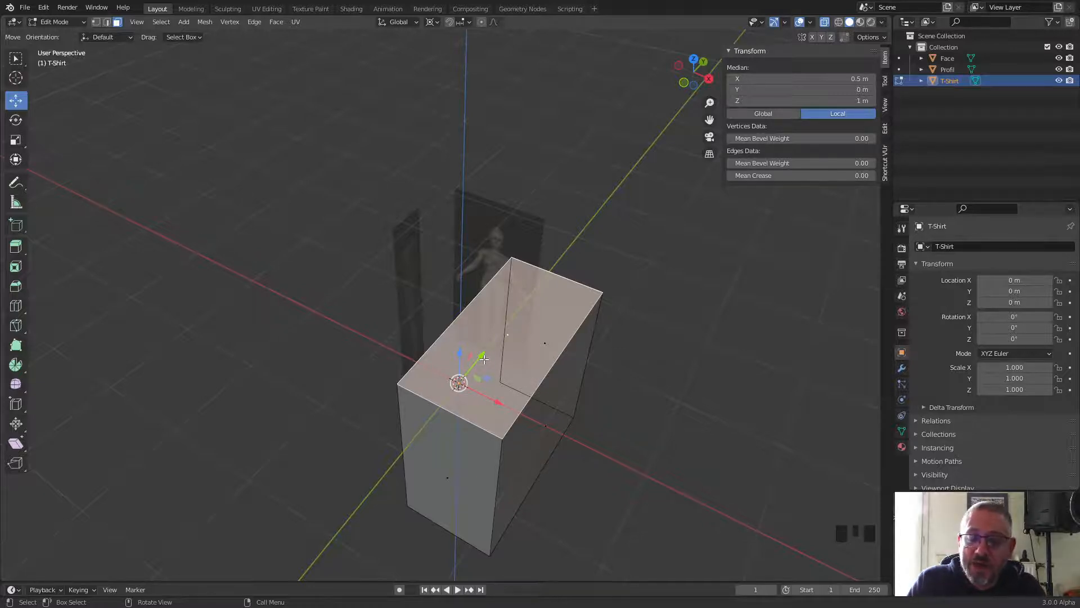
{"action": "key", "text": "KP_1"}
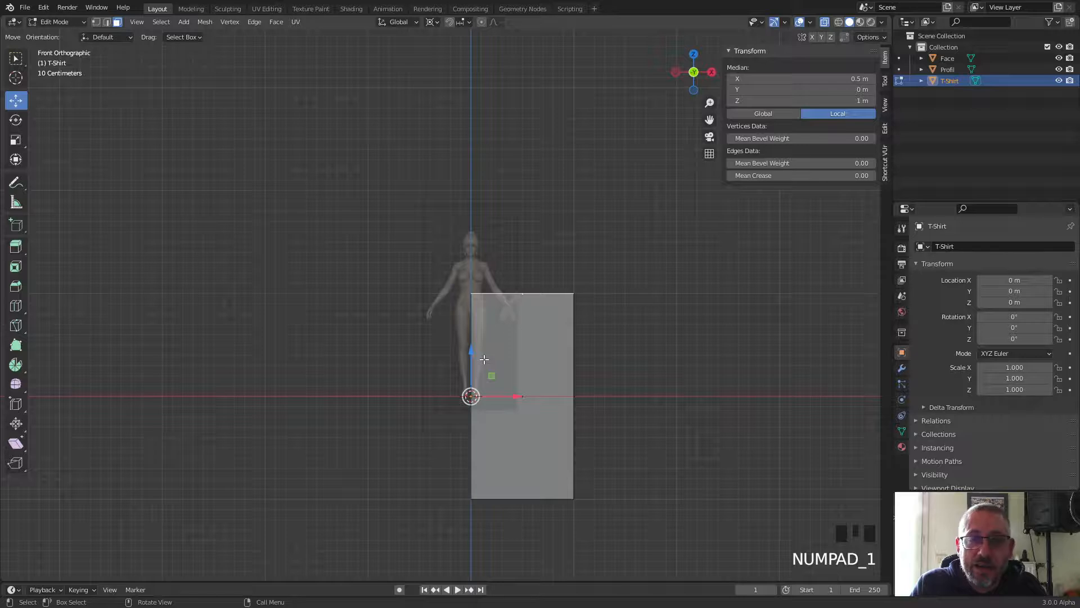
{"action": "key", "text": "KP_3"}
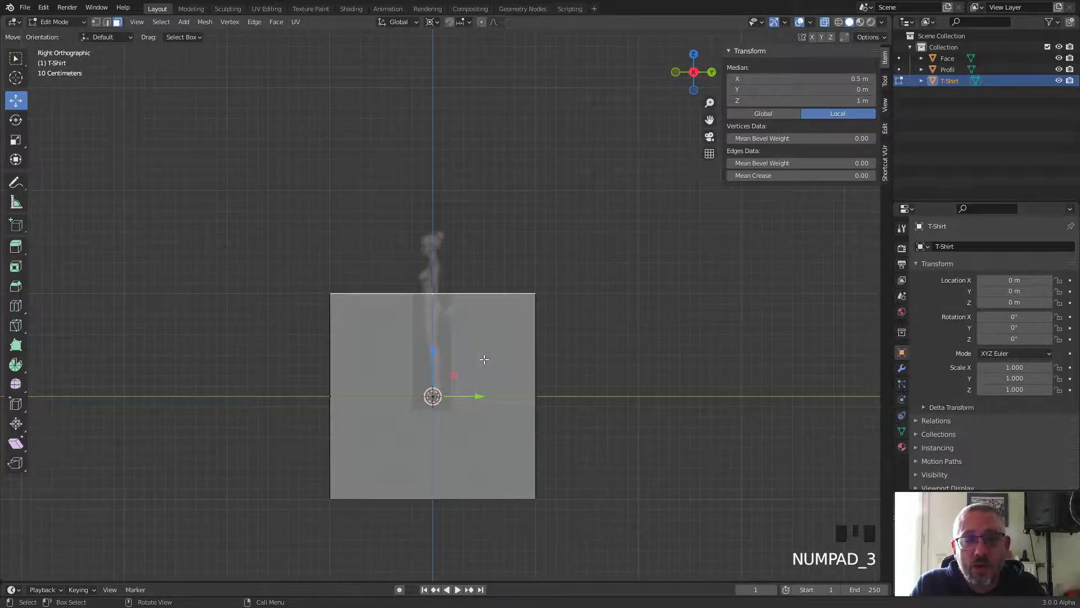
{"action": "key", "text": "KP_1"}
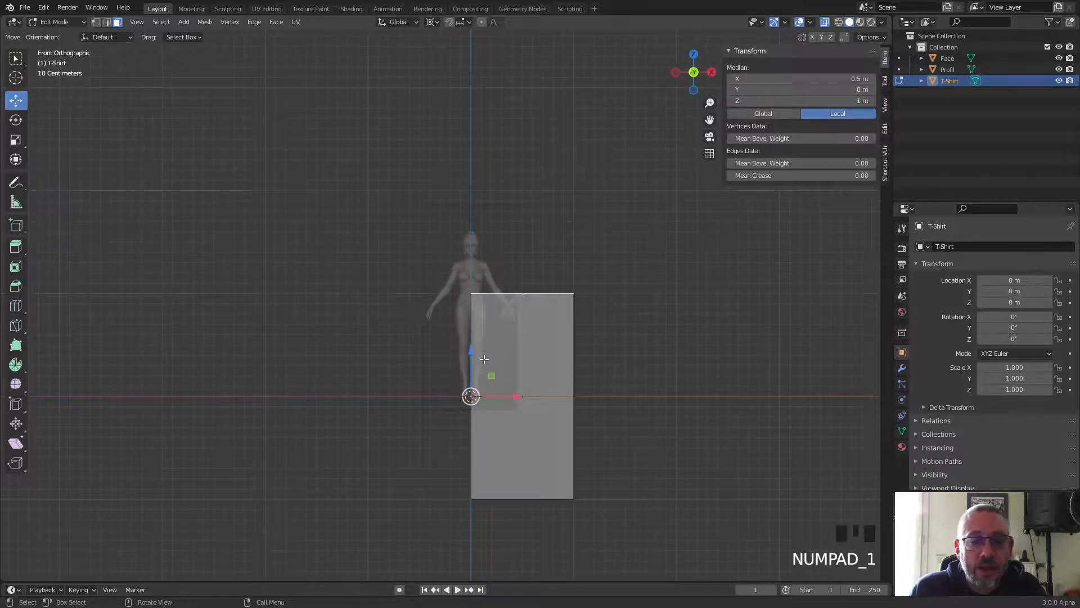
{"action": "middle_click_drag", "start_coordinate": [552, 278], "coordinate": [554, 208]}
{"action": "scroll", "coordinate": [554, 208], "scroll_direction": "down", "scroll_amount": 1}
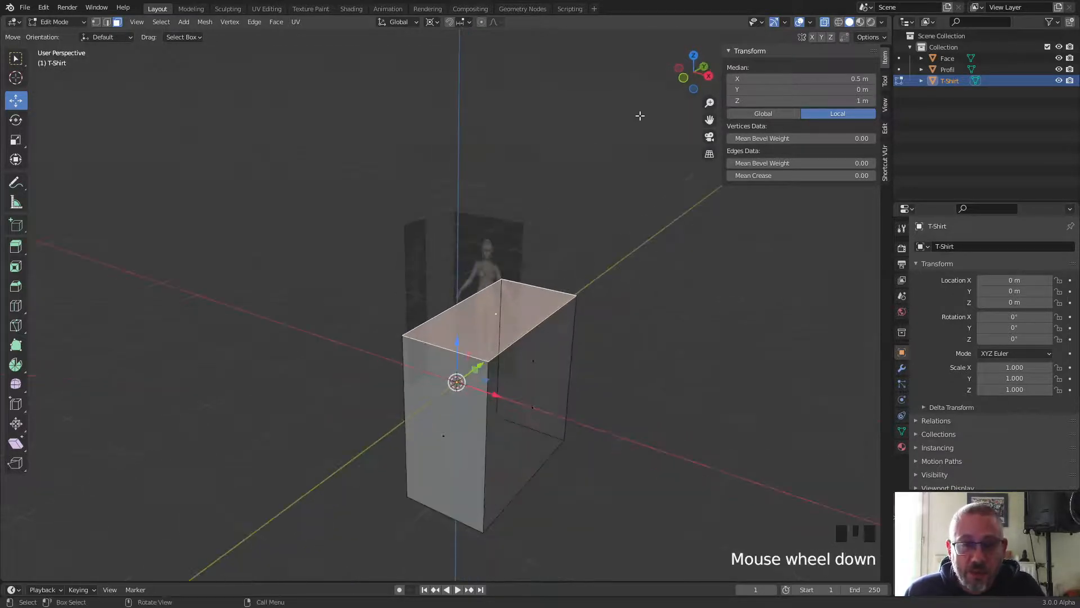
{"action": "middle_click_drag", "start_coordinate": [616, 132], "coordinate": [646, 127]}
{"action": "left_click_drag", "start_coordinate": [680, 82], "coordinate": [680, 82]}
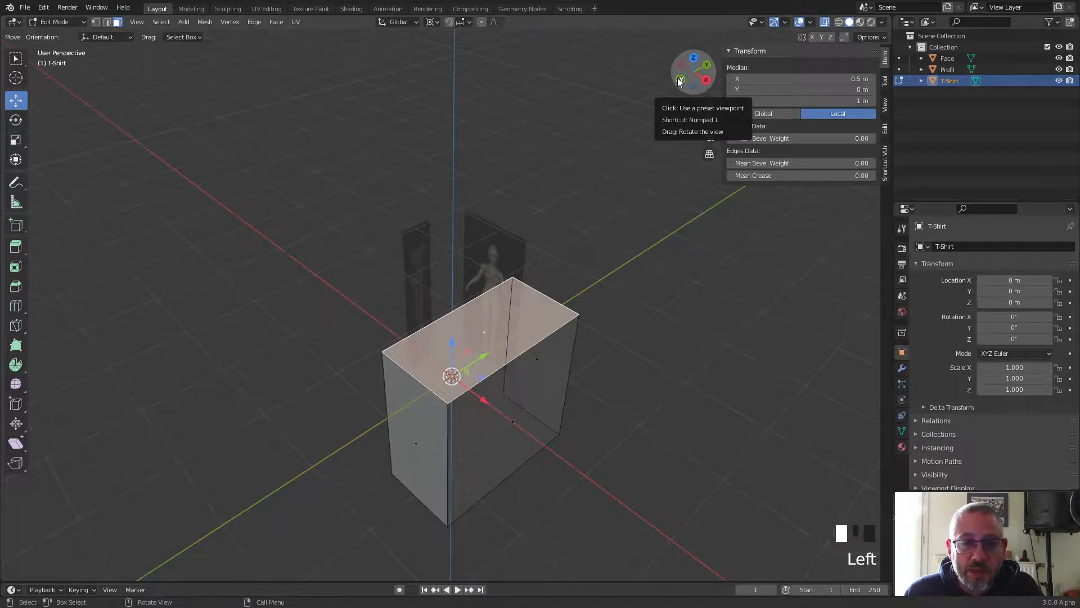
{"action": "left_click", "coordinate": [712, 74]}
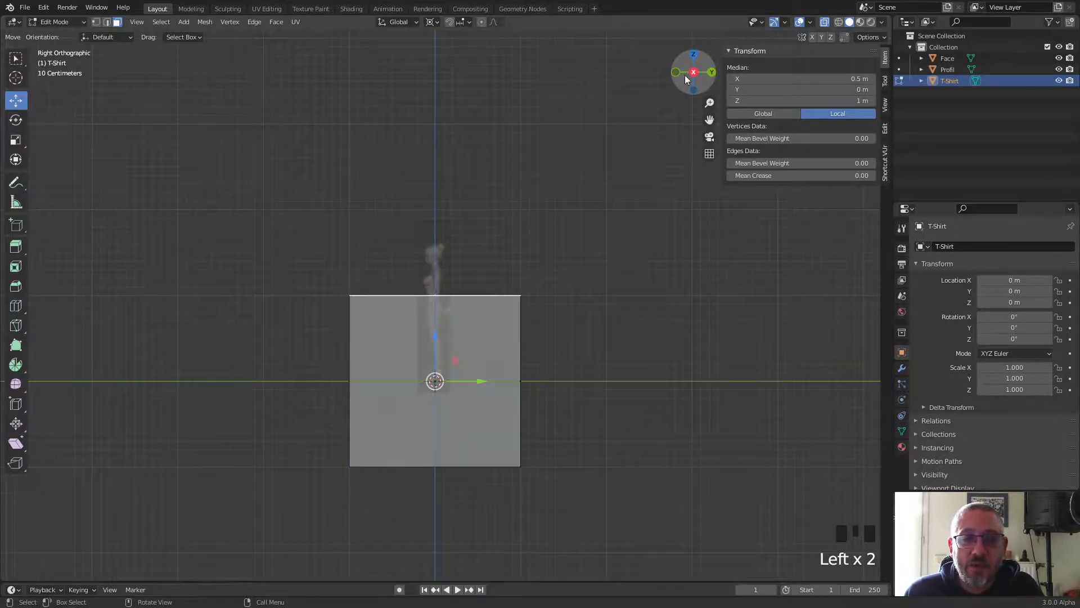
{"action": "left_click", "coordinate": [678, 73]}
{"action": "left_click", "coordinate": [710, 73]}
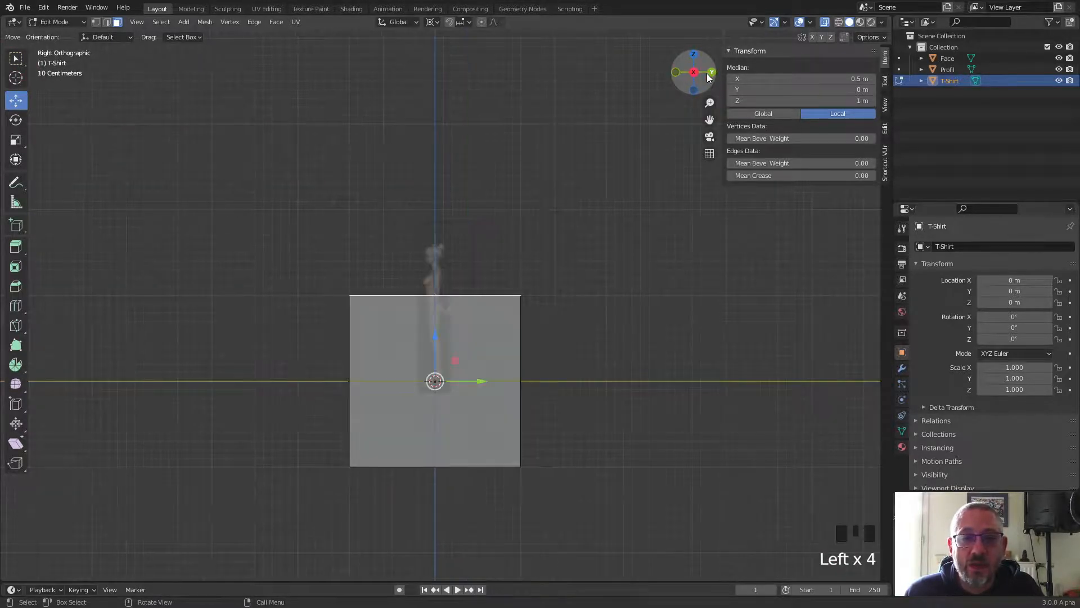
{"action": "left_click", "coordinate": [678, 72]}
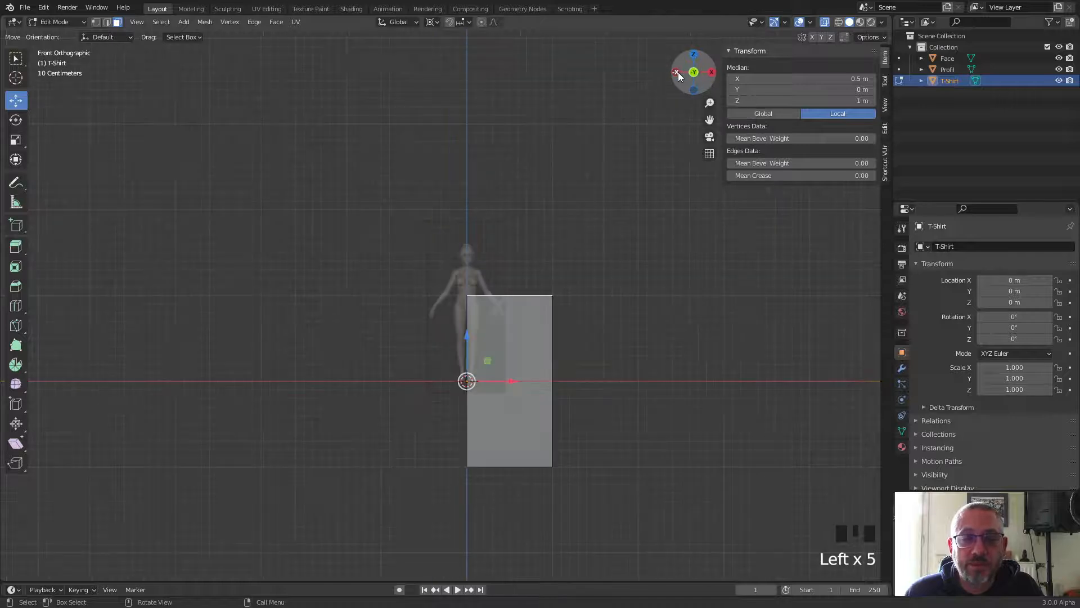
Step: With the top face selected, set the transform pivot point to Median Point
{"action": "scroll", "coordinate": [476, 404], "scroll_direction": "up", "scroll_amount": 5}
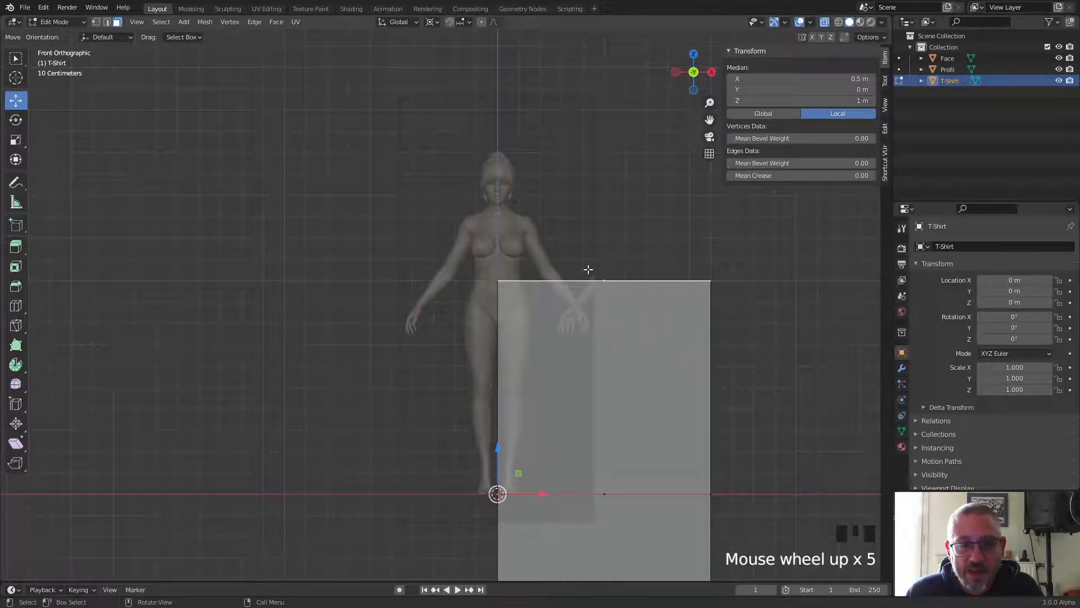
{"action": "left_click", "coordinate": [603, 278]}
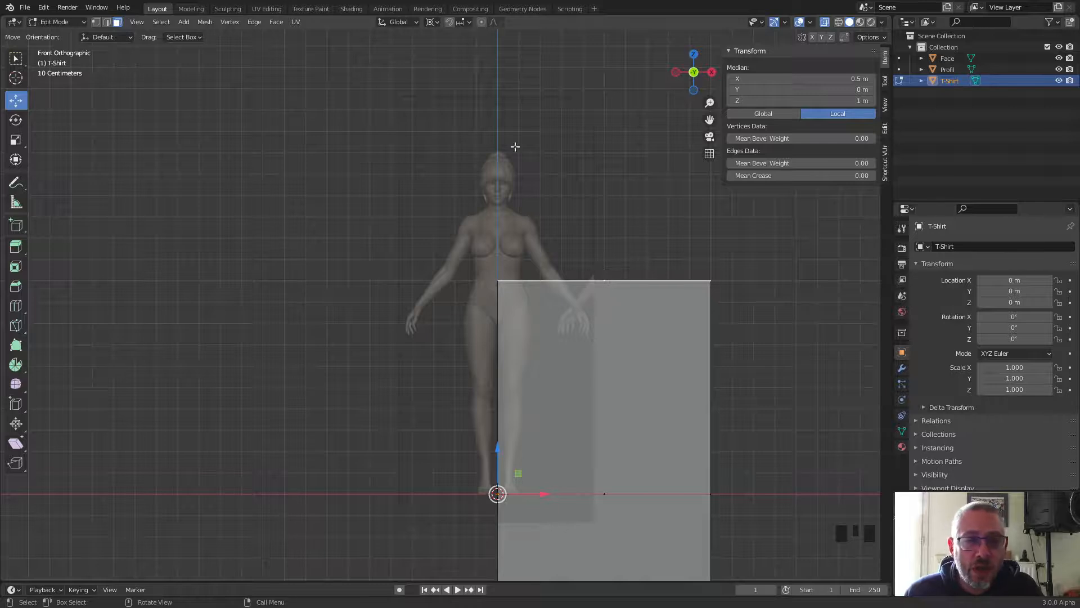
{"action": "left_click", "coordinate": [432, 22]}
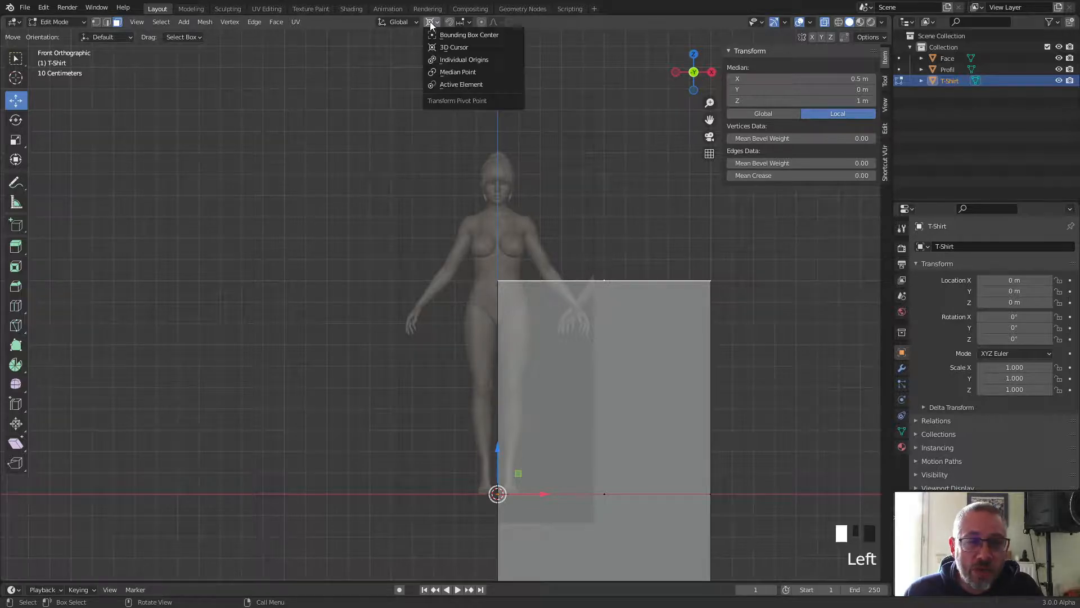
{"action": "left_click", "coordinate": [467, 72]}
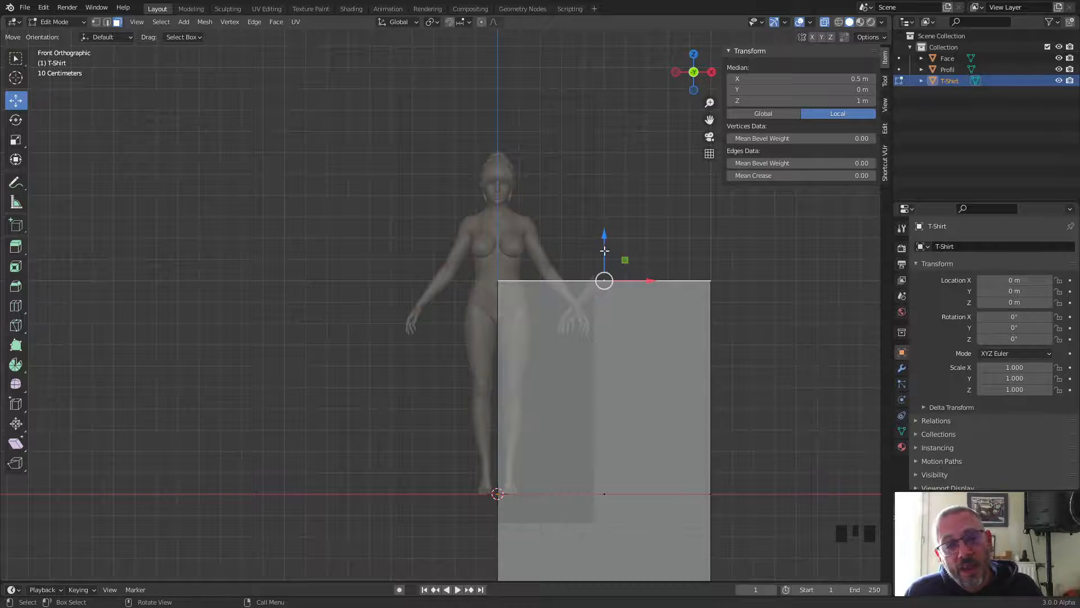
Step: Raise the top face along the Z axis to the reference body's shoulders, at a Z of about 1.33 m
{"action": "left_click_drag", "start_coordinate": [603, 245], "coordinate": [601, 178]}
{"action": "right_click", "coordinate": [601, 178]}
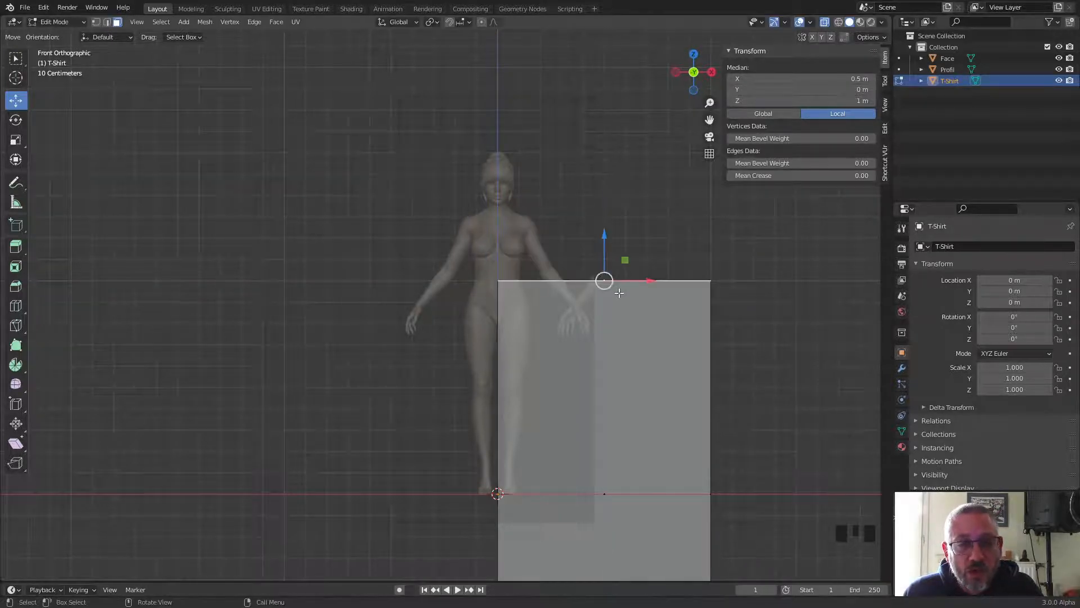
{"action": "key", "text": "g"}
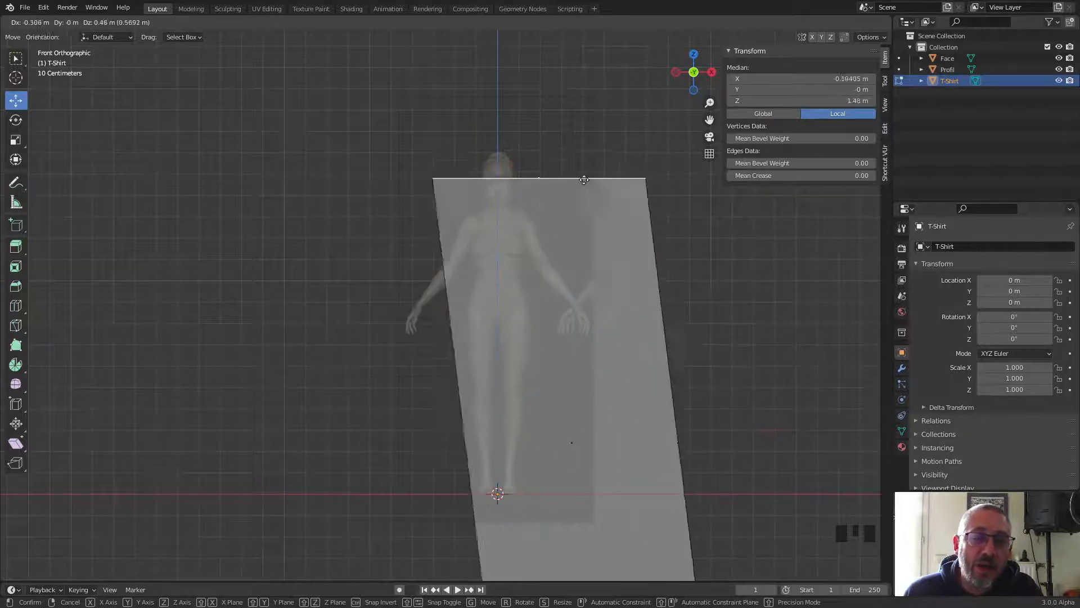
{"action": "key", "text": "z"}
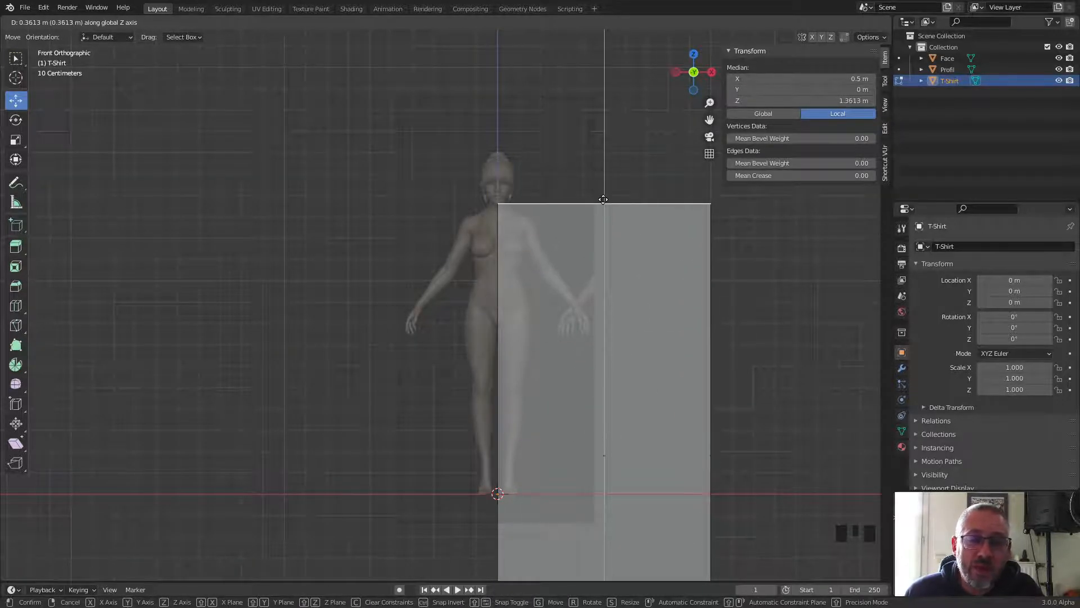
{"action": "left_click", "coordinate": [606, 205]}
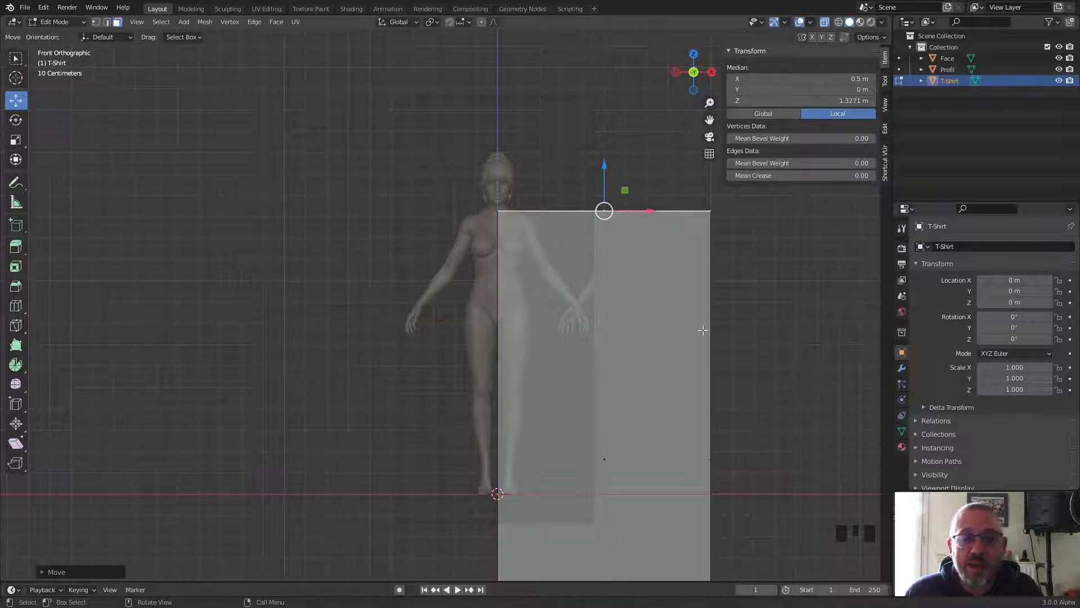
Step: Move the outer side face inward along X toward the body, to an X of about 0.185 m
{"action": "left_click", "coordinate": [709, 411]}
{"action": "left_click_drag", "start_coordinate": [709, 498], "coordinate": [567, 454]}
{"action": "scroll", "coordinate": [545, 383], "scroll_direction": "down", "scroll_amount": 1}
{"action": "scroll", "coordinate": [524, 445], "scroll_direction": "down", "scroll_amount": 3}
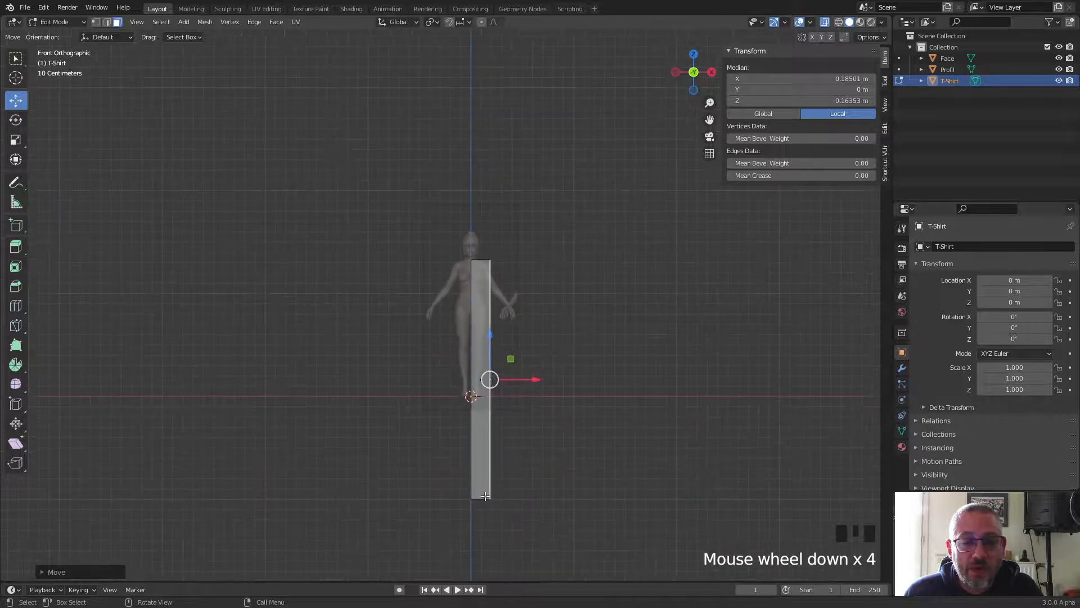
Step: Box-select the bottom vertices in vertex mode and raise them along Z to hip height, about 0.84 m
{"action": "left_click", "coordinate": [479, 502]}
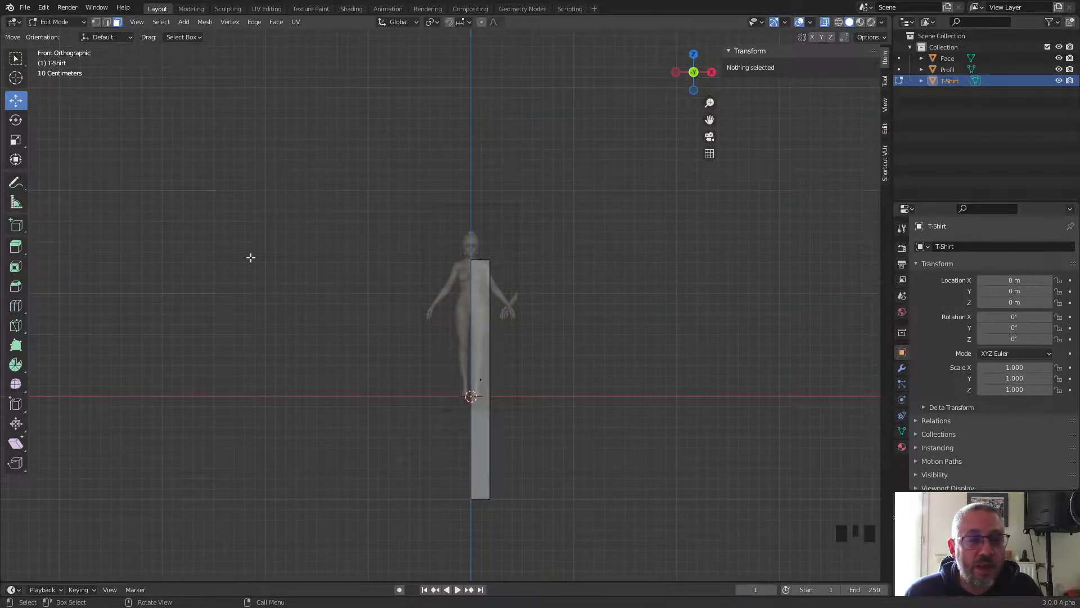
{"action": "left_click_drag", "start_coordinate": [444, 486], "coordinate": [549, 532]}
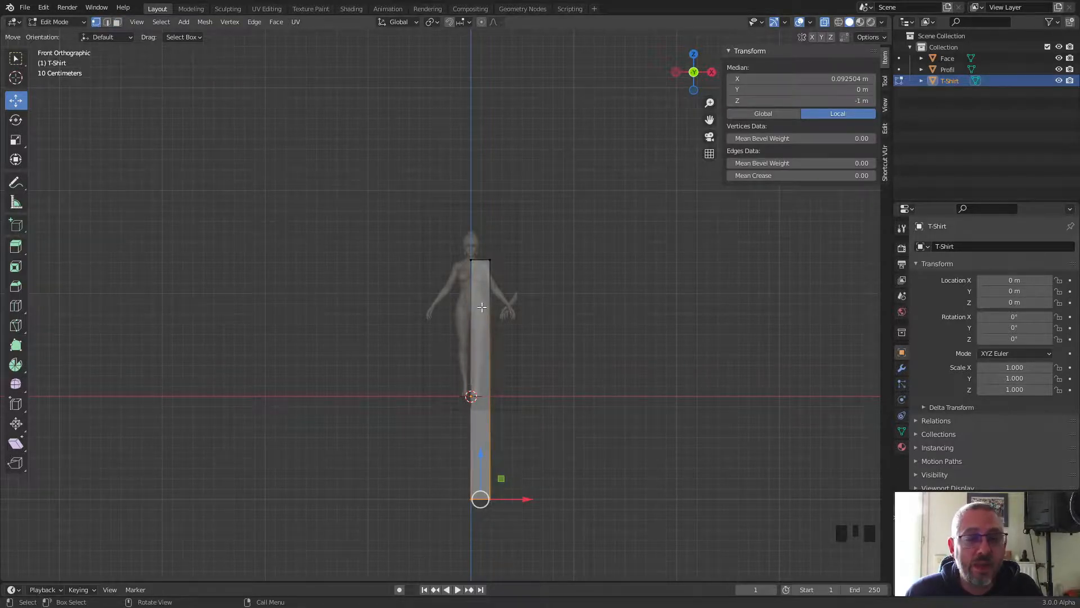
{"action": "left_click_drag", "start_coordinate": [481, 460], "coordinate": [481, 268]}
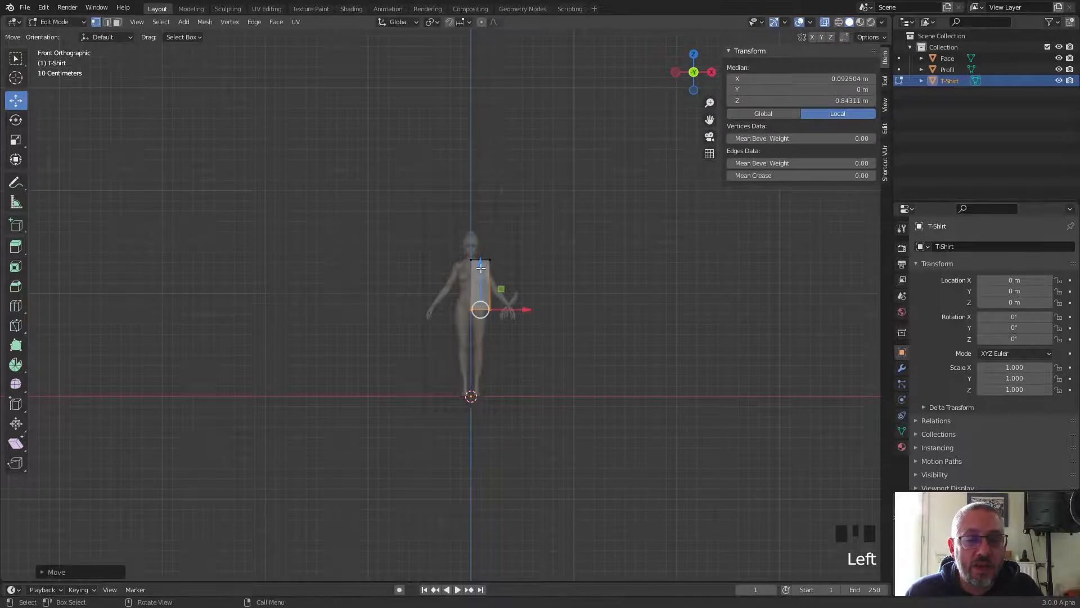
{"action": "scroll", "coordinate": [518, 279], "scroll_direction": "up", "scroll_amount": 8}
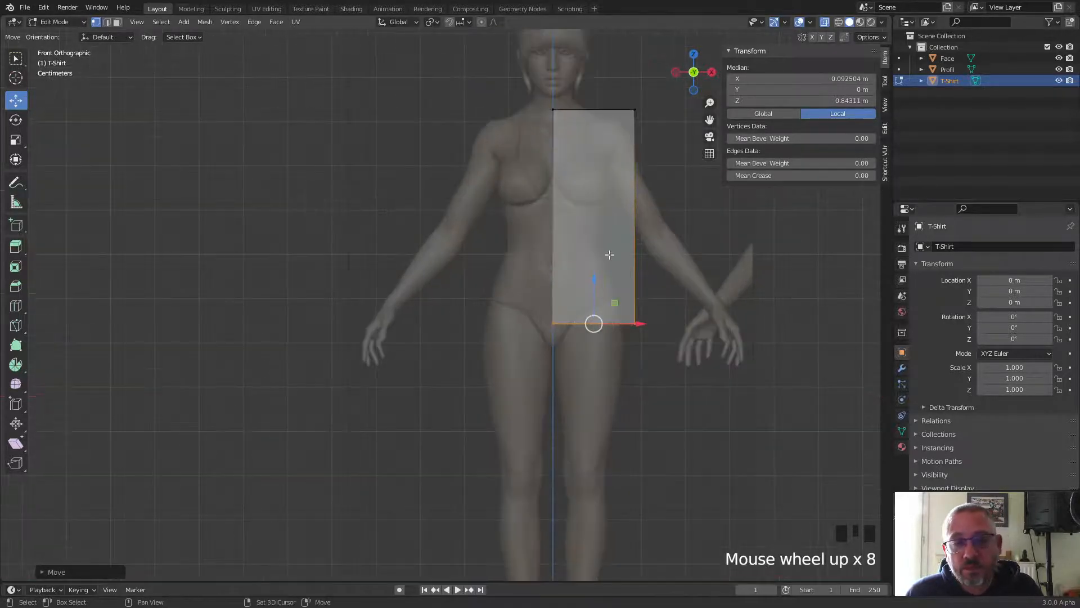
{"action": "middle_click_drag", "start_coordinate": [518, 279], "coordinate": [387, 323], "text": "shift"}
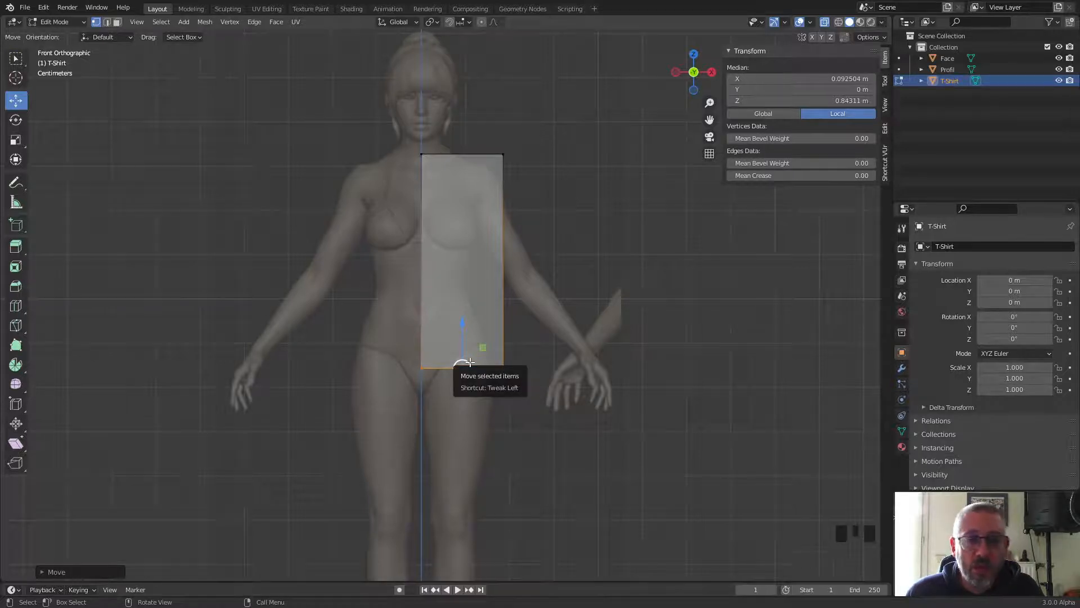
Step: In the right view, move the front vertices along Y to the body's chest and the back vertices to a Y of about 0.125 m
{"action": "left_click", "coordinate": [712, 73]}
{"action": "scroll", "coordinate": [574, 234], "scroll_direction": "down", "scroll_amount": 3}
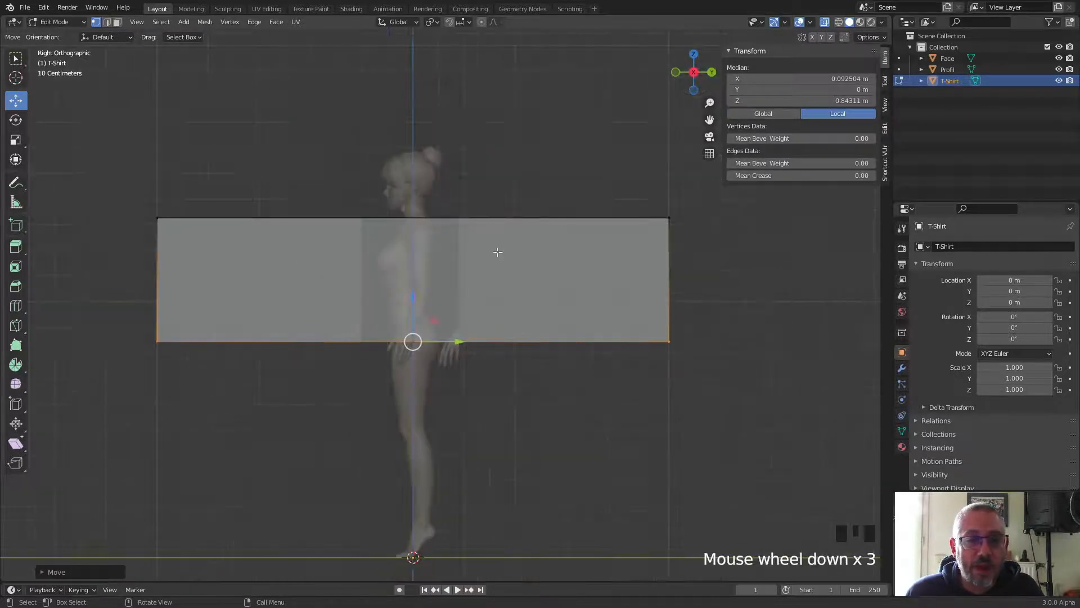
{"action": "left_click_drag", "start_coordinate": [104, 199], "coordinate": [243, 437]}
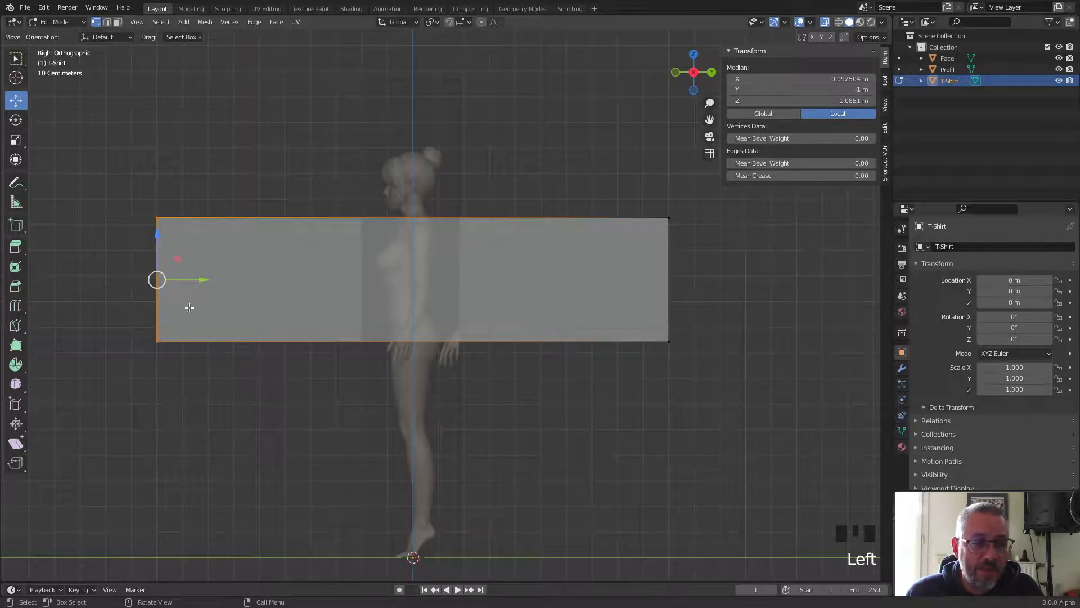
{"action": "left_click_drag", "start_coordinate": [194, 280], "coordinate": [418, 300]}
{"action": "left_click_drag", "start_coordinate": [640, 192], "coordinate": [753, 418]}
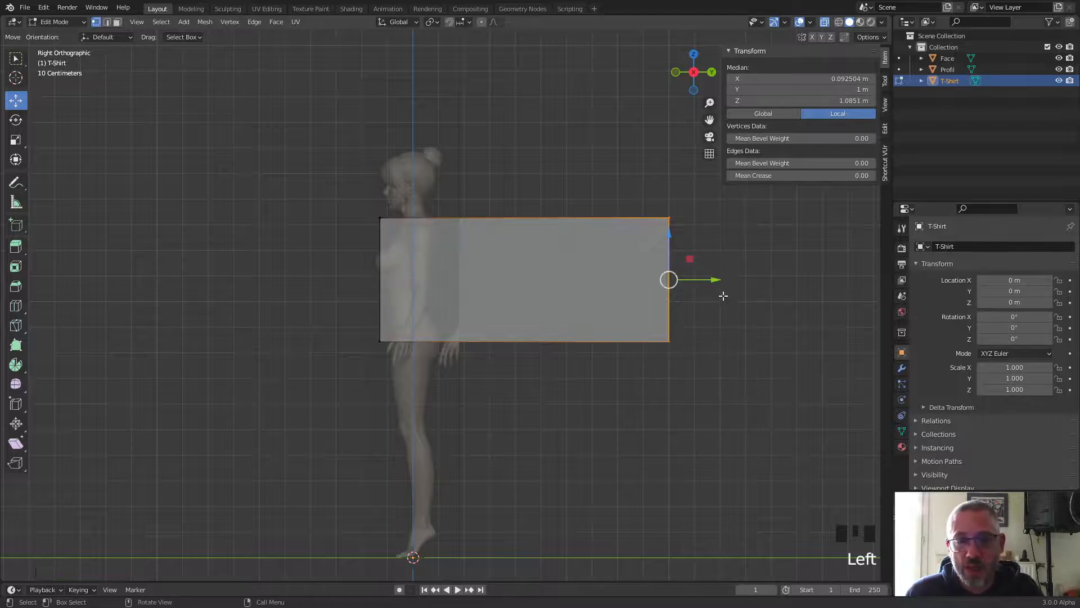
{"action": "left_click_drag", "start_coordinate": [715, 280], "coordinate": [479, 309]}
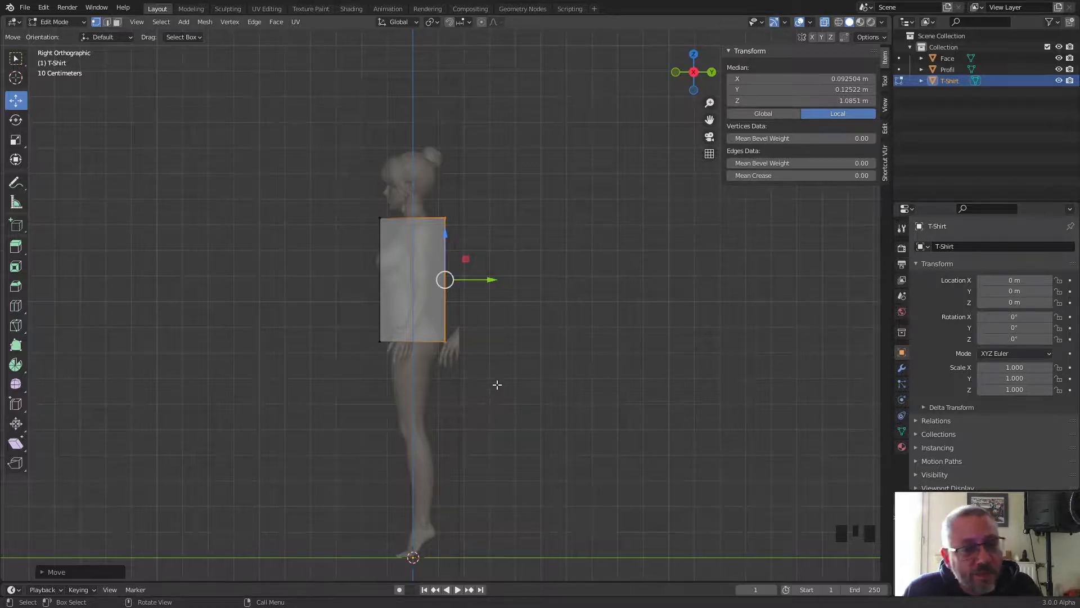
Step: Widen the toolbar to reveal the tool names, including Loop Cut, and narrow it to two columns of icons
{"action": "middle_click_drag", "start_coordinate": [400, 275], "coordinate": [451, 317]}
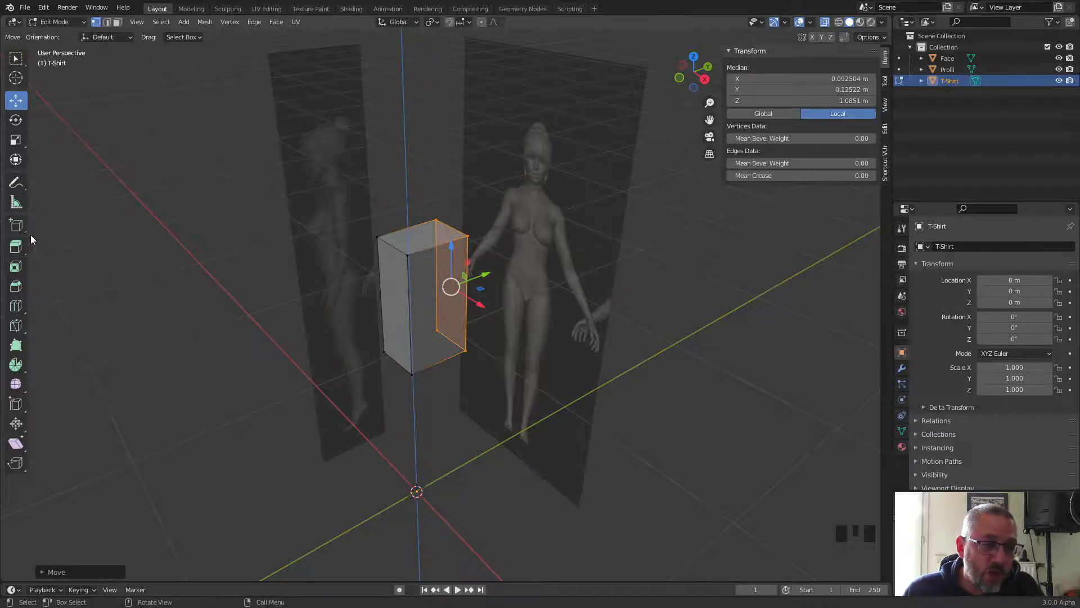
{"action": "left_click_drag", "start_coordinate": [32, 233], "coordinate": [112, 254]}
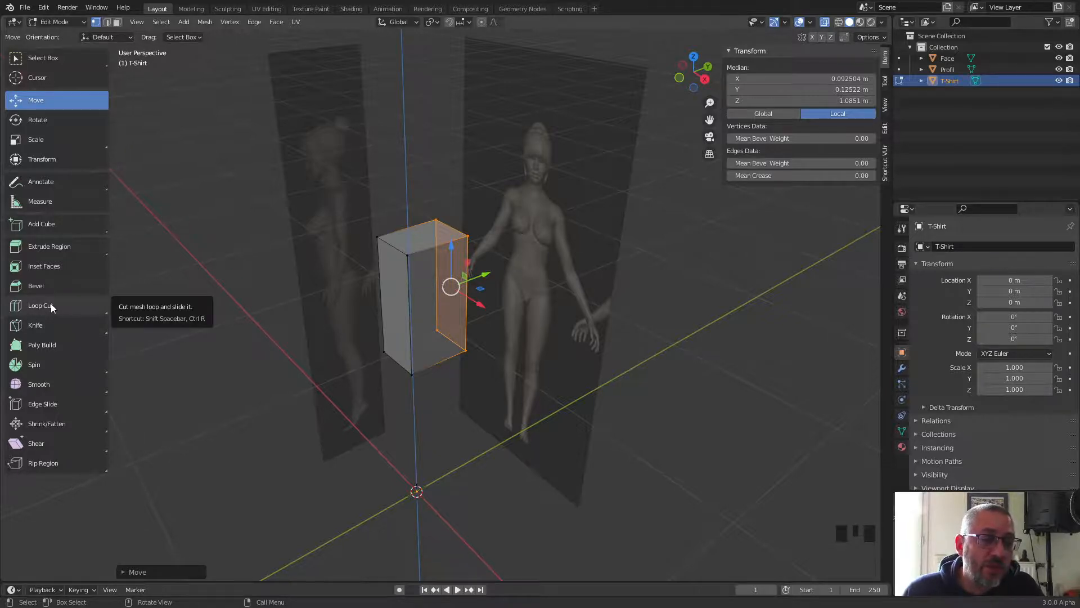
{"action": "left_click_drag", "start_coordinate": [113, 282], "coordinate": [58, 283]}
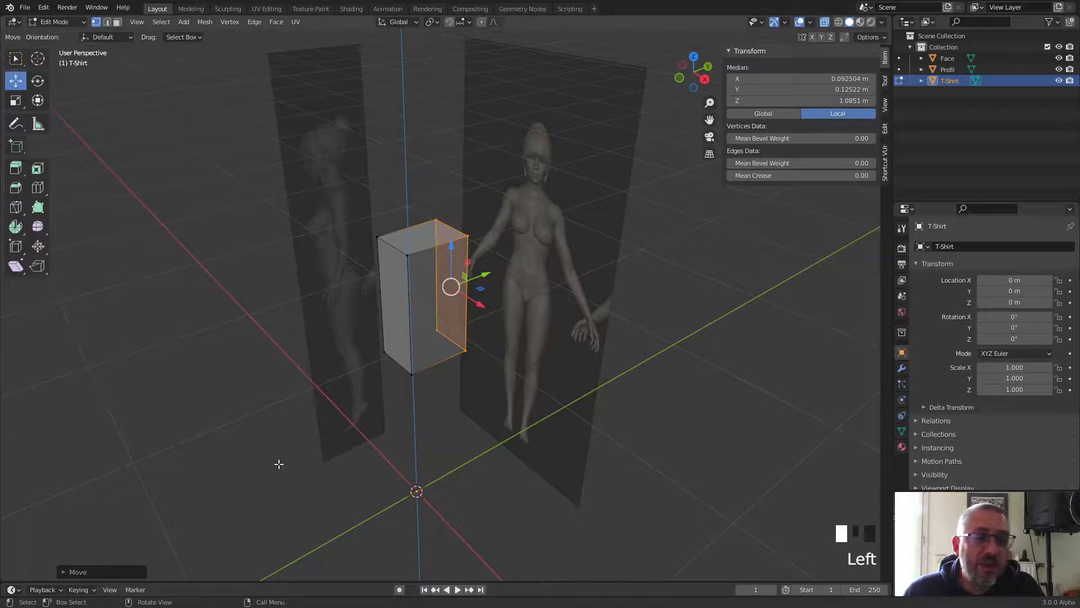
Step: Add two evenly spaced horizontal loop cuts around the T-shirt box, keeping them centred without sliding
{"action": "left_click", "coordinate": [118, 375]}
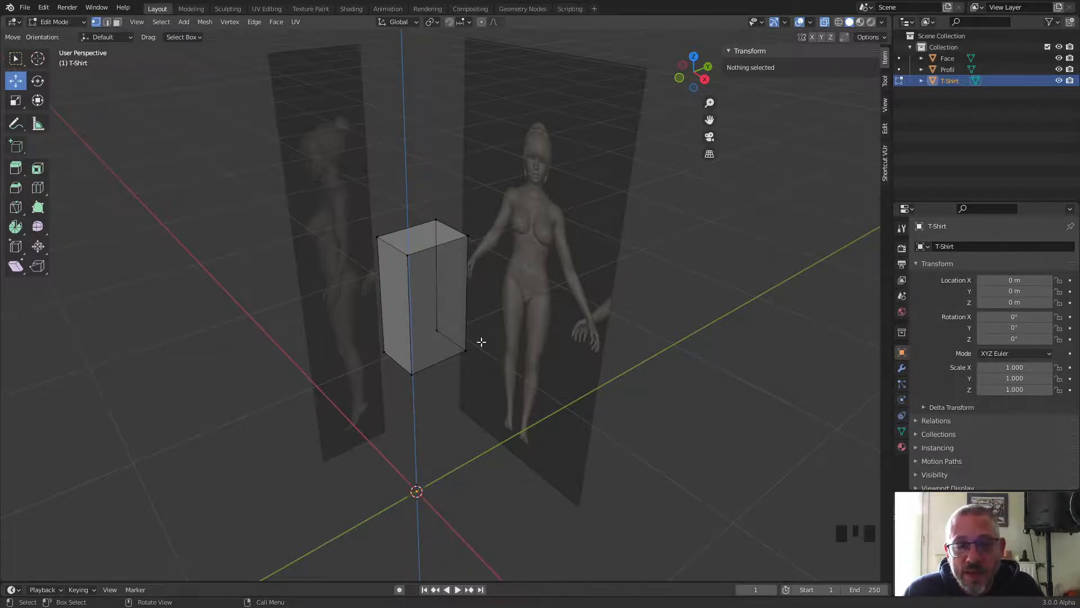
{"action": "key", "text": "ctrl+r"}
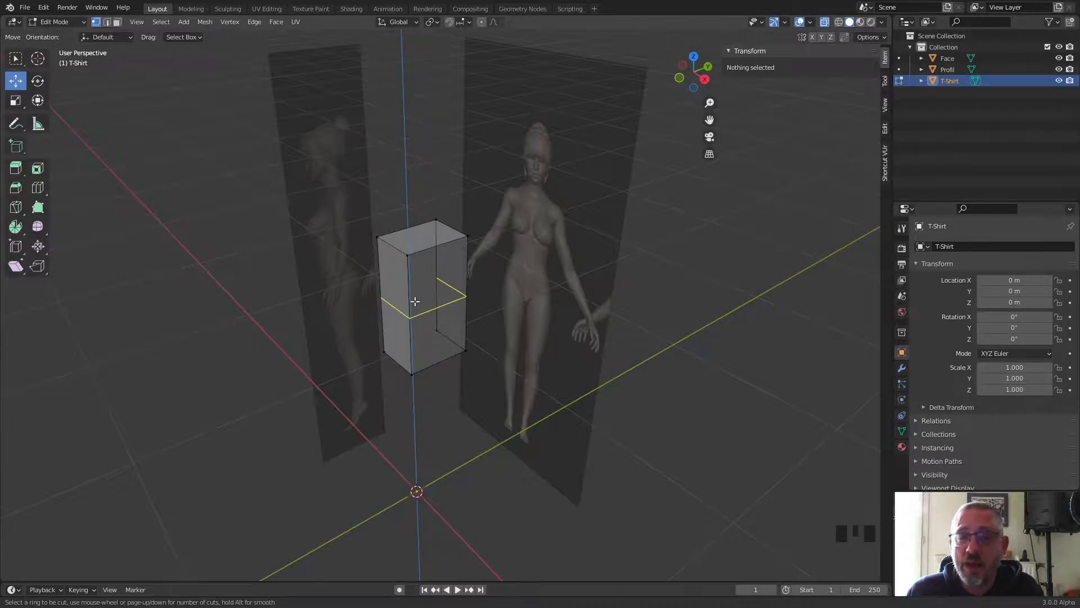
{"action": "scroll", "coordinate": [414, 301], "scroll_direction": "up", "scroll_amount": 1}
{"action": "scroll", "coordinate": [414, 302], "scroll_direction": "up", "scroll_amount": 8}
{"action": "scroll", "coordinate": [414, 302], "scroll_direction": "down", "scroll_amount": 8}
{"action": "scroll", "coordinate": [415, 302], "scroll_direction": "up", "scroll_amount": 4}
{"action": "scroll", "coordinate": [415, 302], "scroll_direction": "down", "scroll_amount": 3}
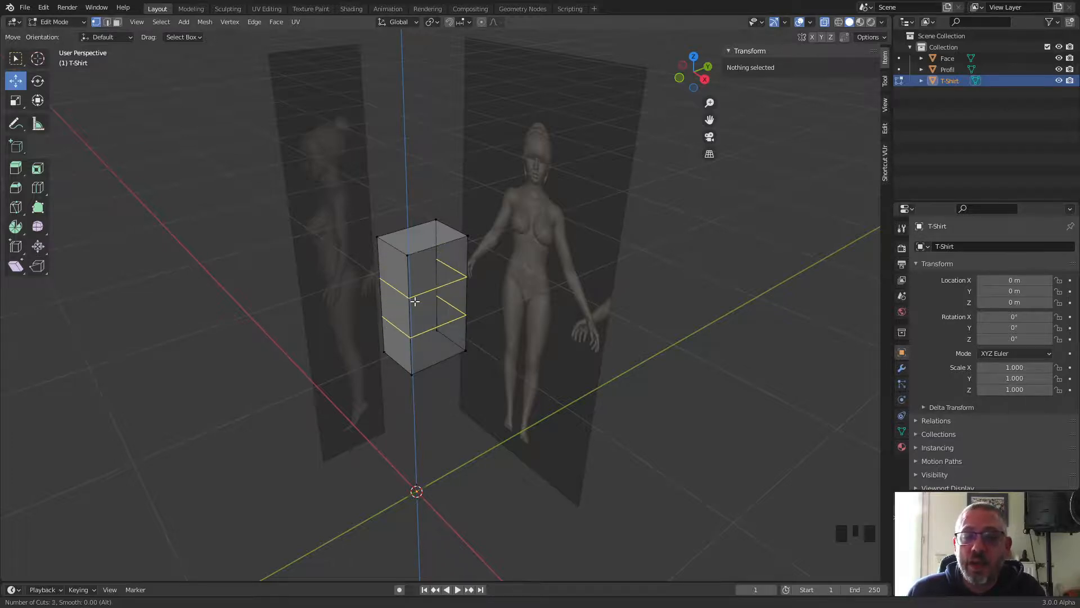
{"action": "scroll", "coordinate": [415, 301], "scroll_direction": "up", "scroll_amount": 3}
{"action": "scroll", "coordinate": [415, 302], "scroll_direction": "down", "scroll_amount": 4}
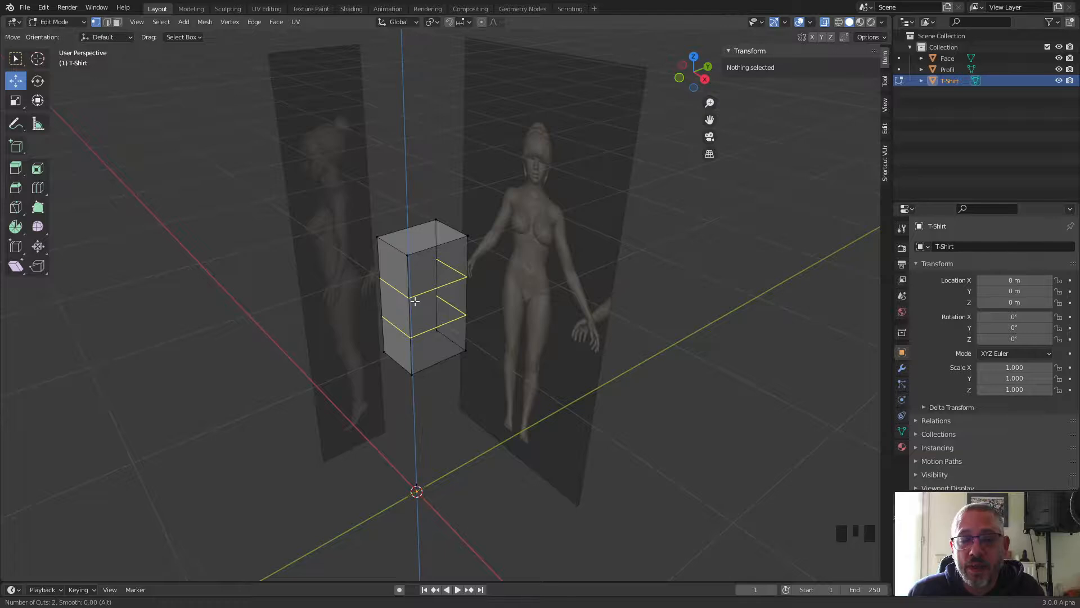
{"action": "left_click", "coordinate": [415, 301]}
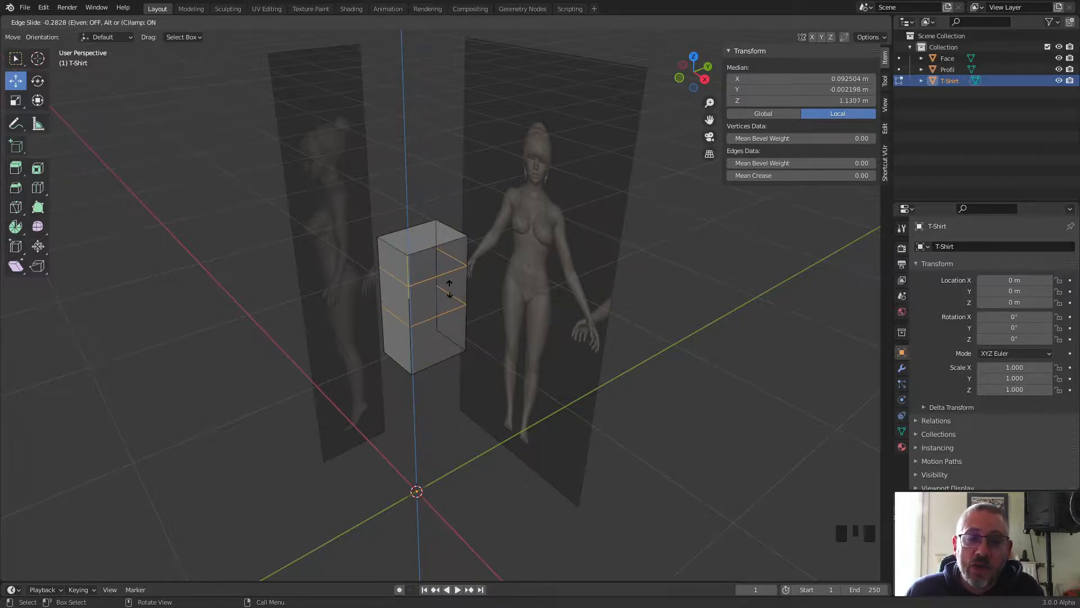
{"action": "left_click", "coordinate": [449, 289]}
{"action": "left_click", "coordinate": [460, 413]}
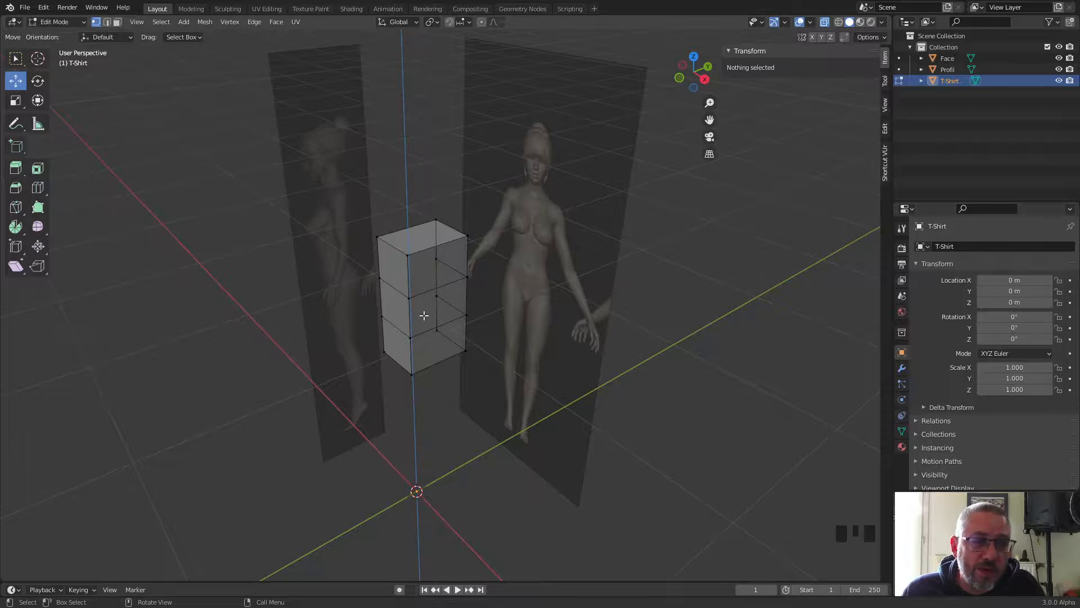
Step: In face mode, extrude the uppermost outer side face outward along X to an X of about 0.33 m
{"action": "left_click", "coordinate": [117, 21]}
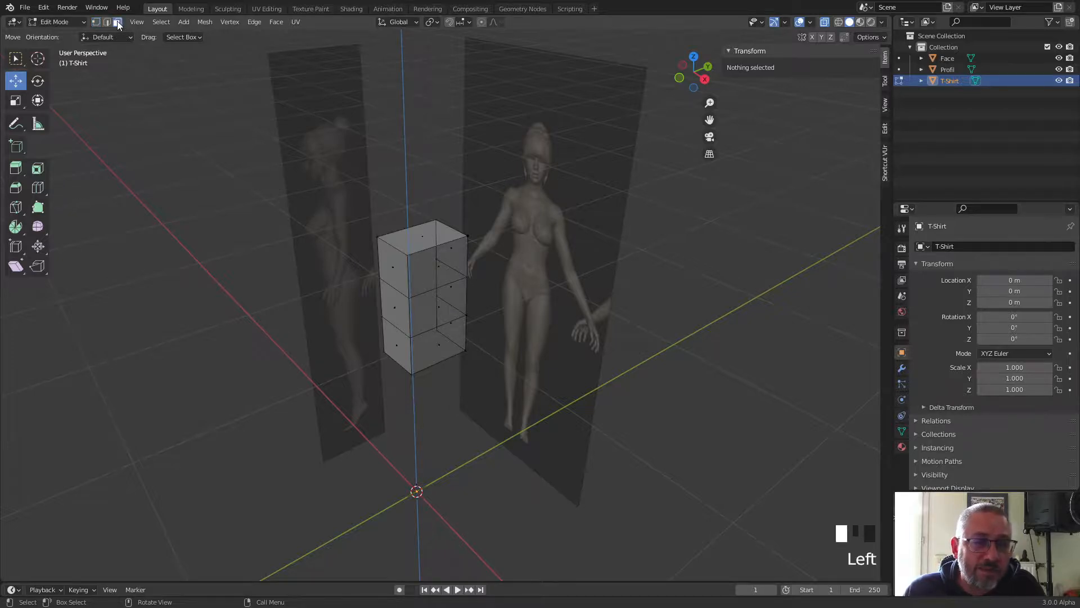
{"action": "left_click", "coordinate": [435, 267]}
{"action": "middle_click_drag", "start_coordinate": [435, 267], "coordinate": [487, 311]}
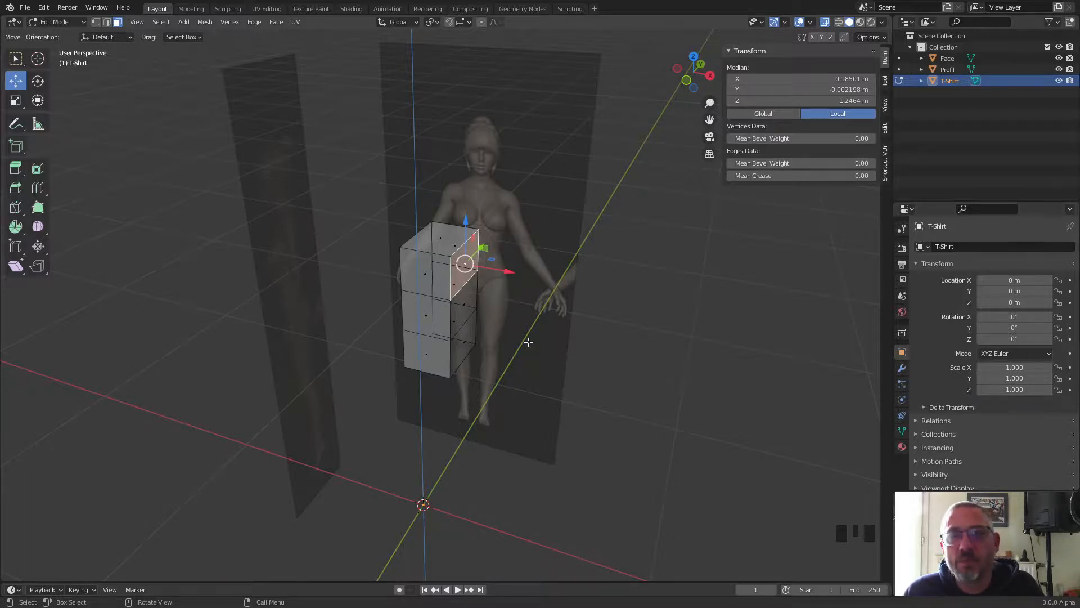
{"action": "key", "text": "e"}
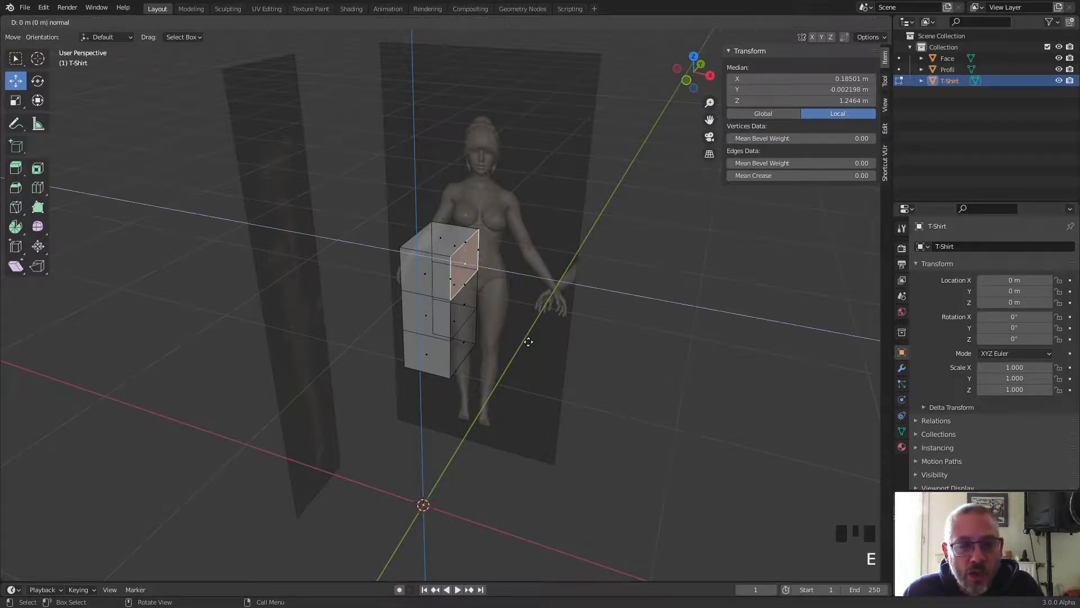
{"action": "left_click", "coordinate": [568, 351]}
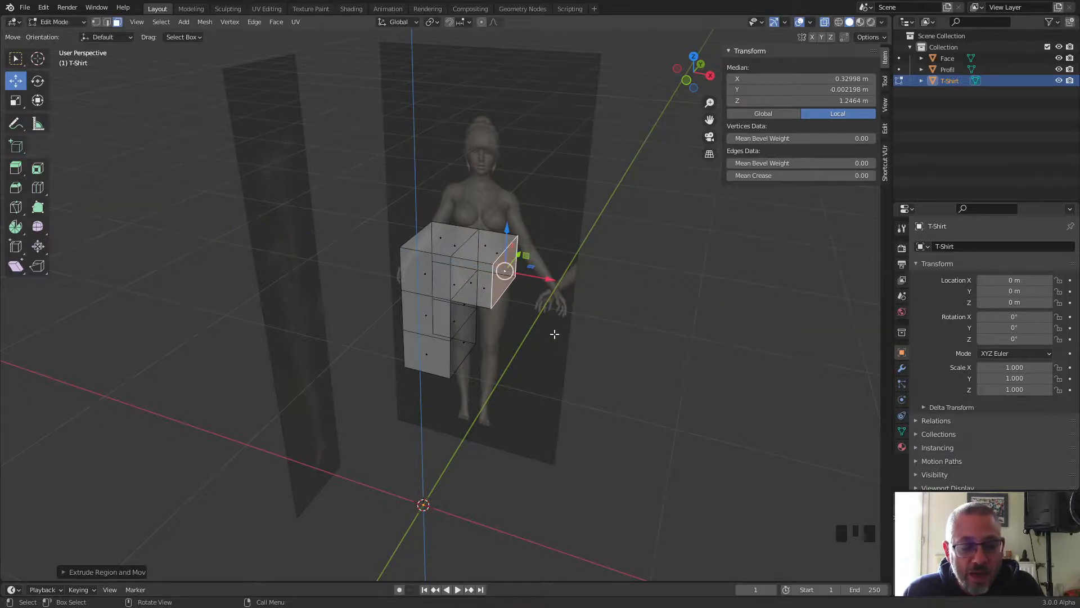
{"action": "key", "text": "e"}
{"action": "left_click", "coordinate": [641, 345]}
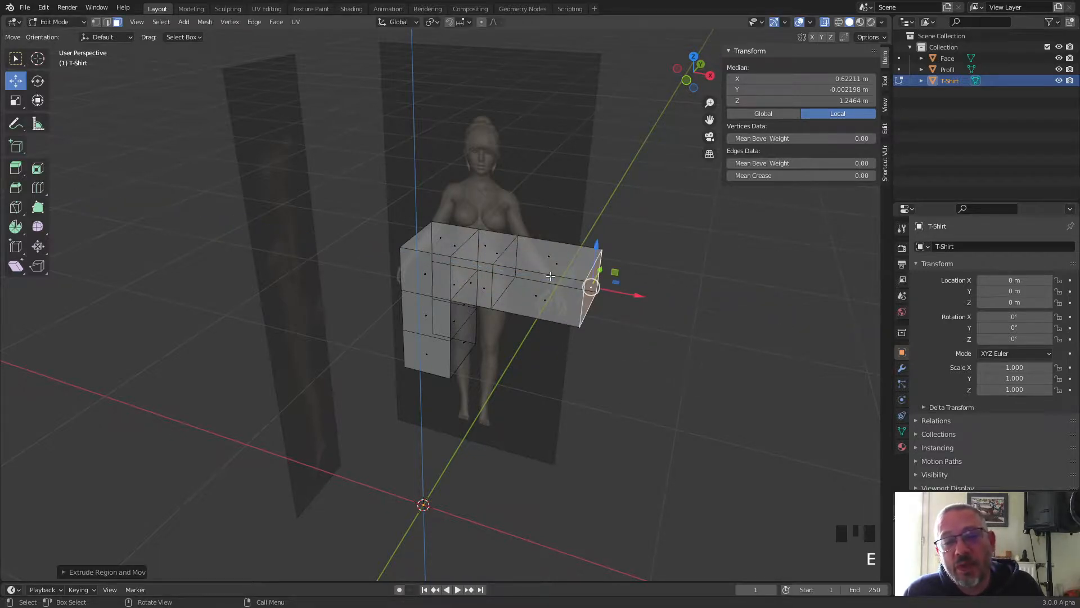
{"action": "key", "text": "ctrl+z"}
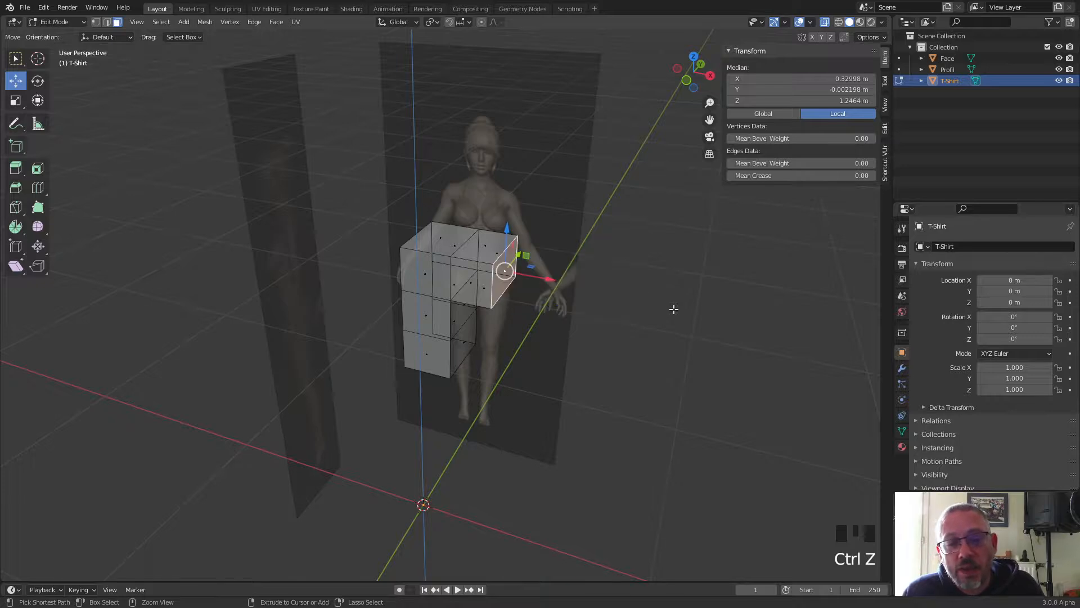
{"action": "key", "text": "ctrl+z"}
{"action": "key", "text": "ctrl+shift+z"}
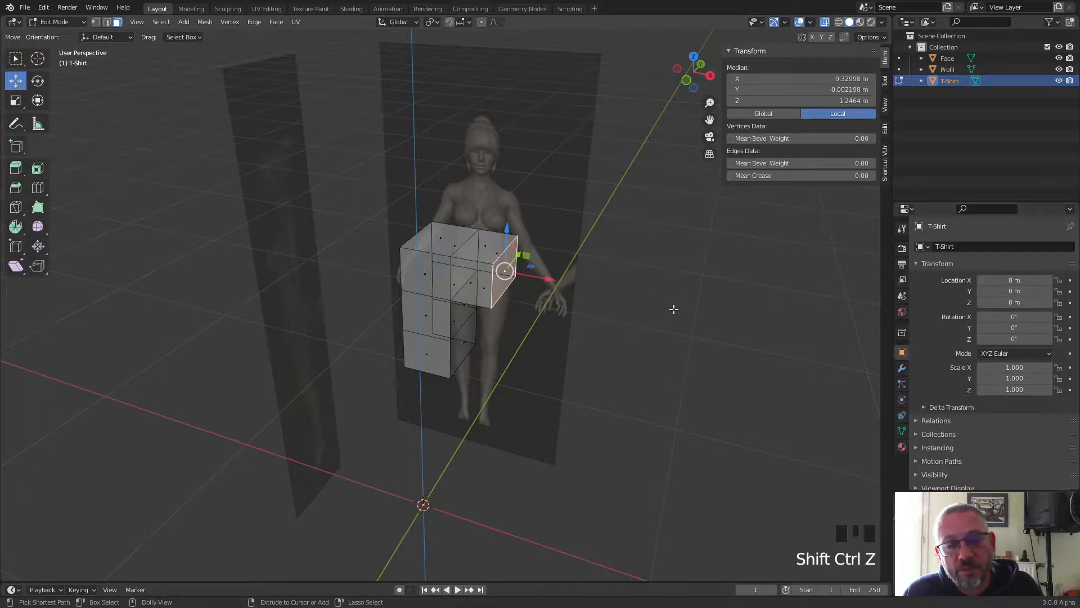
Step: Select the underside face of the extruded shoulder block and switch to the front view
{"action": "middle_click_drag", "start_coordinate": [669, 324], "coordinate": [675, 273]}
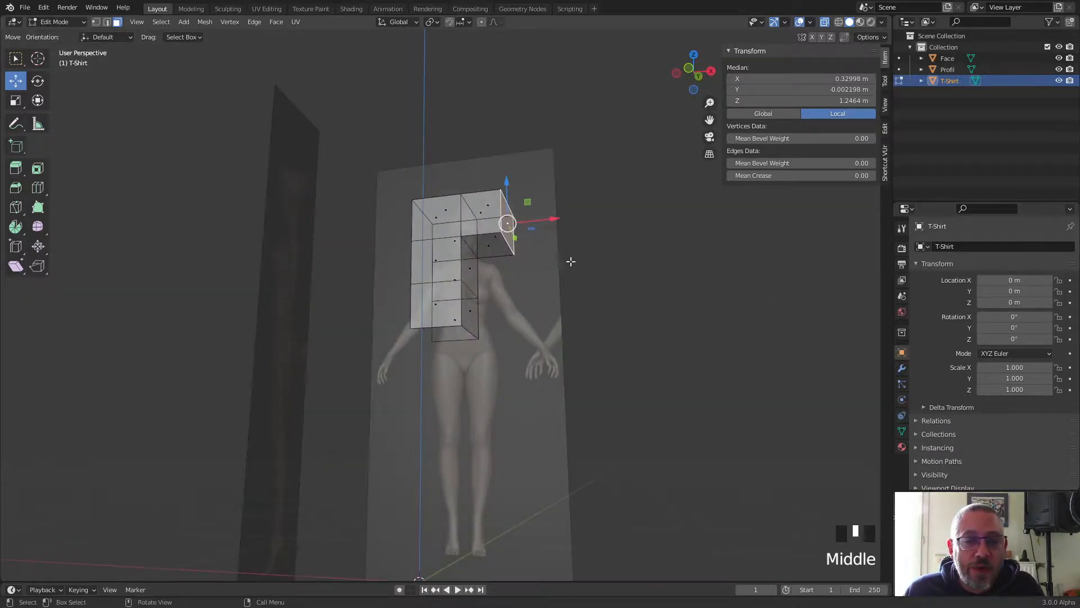
{"action": "left_click", "coordinate": [490, 246]}
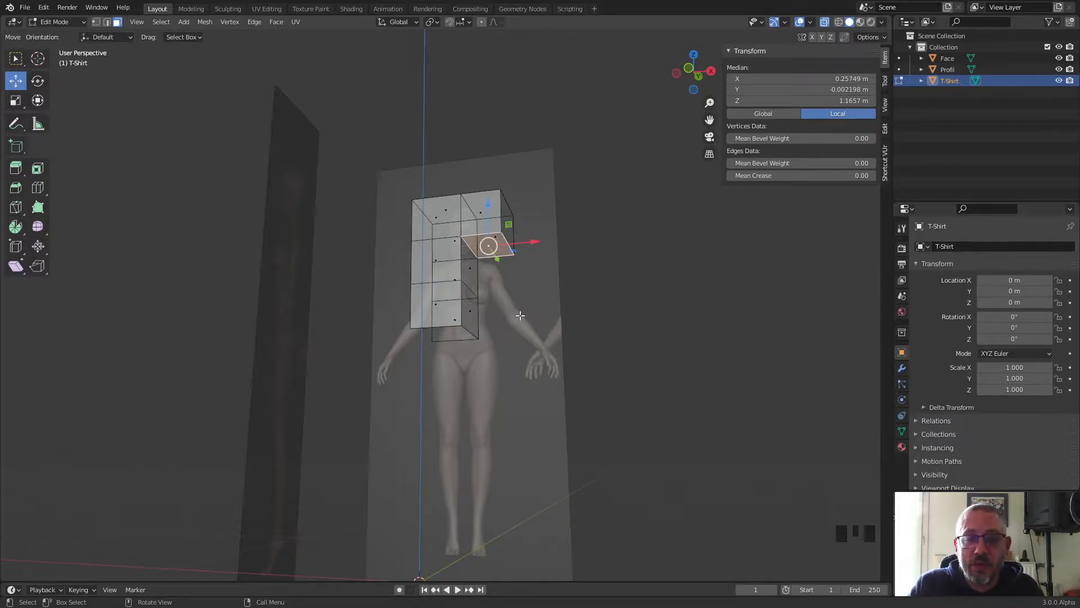
{"action": "key", "text": "KP_1"}
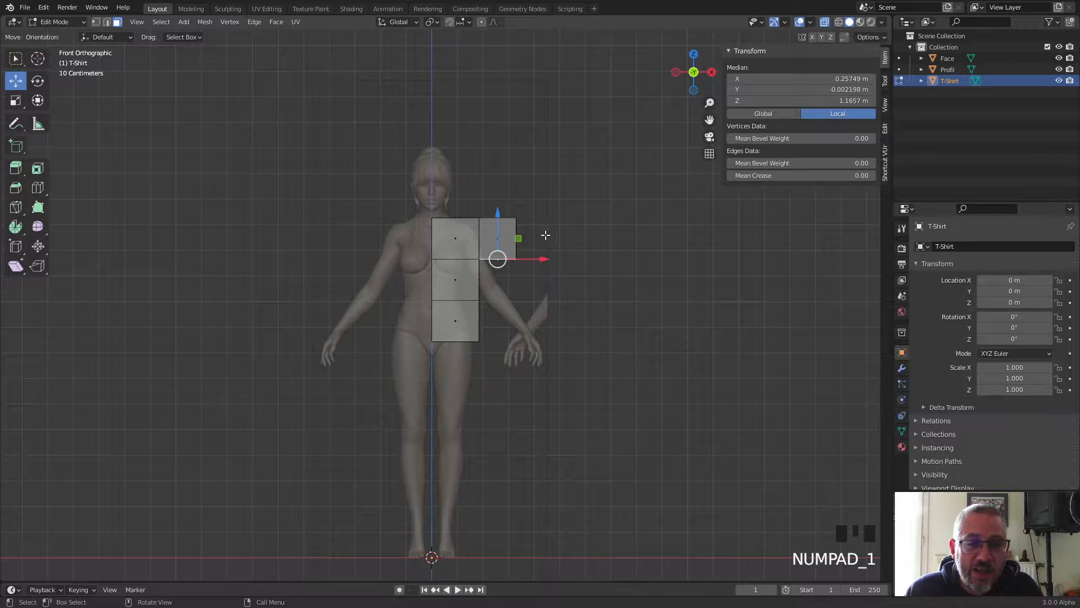
{"action": "scroll", "coordinate": [503, 250], "scroll_direction": "up", "scroll_amount": 5}
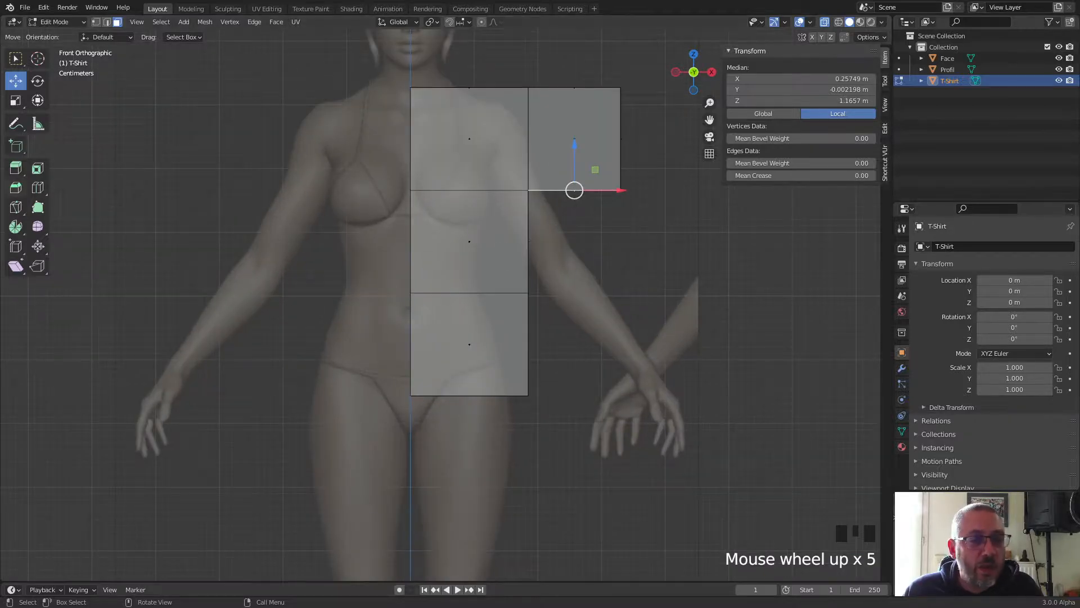
Step: In vertex mode, box-select the top vertices on the centre line and lower them along Z to about 1.293 m for the neckline
{"action": "left_click", "coordinate": [14, 64]}
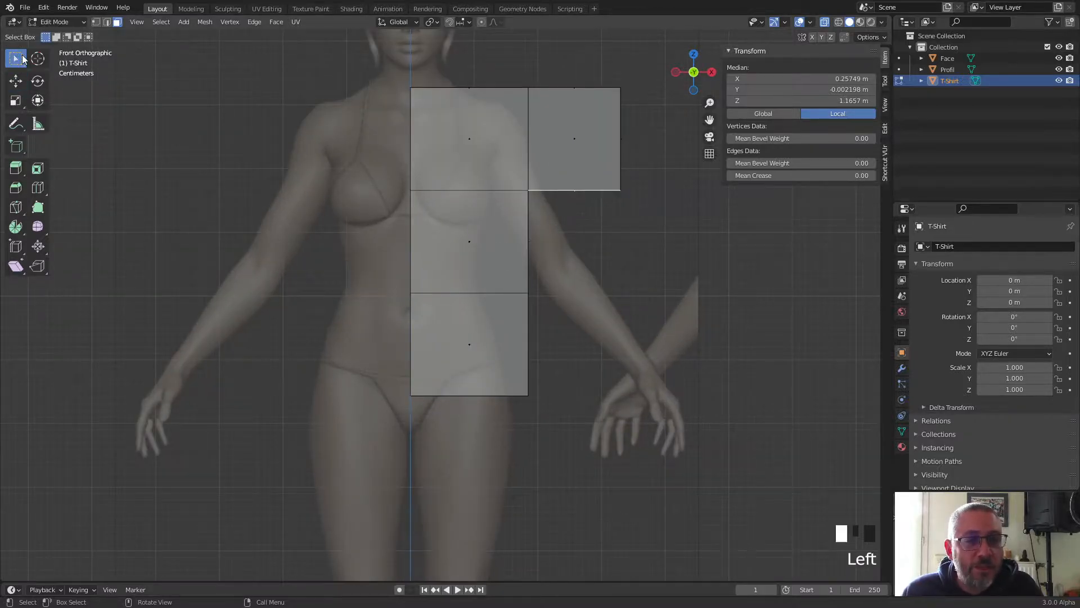
{"action": "left_click", "coordinate": [96, 21]}
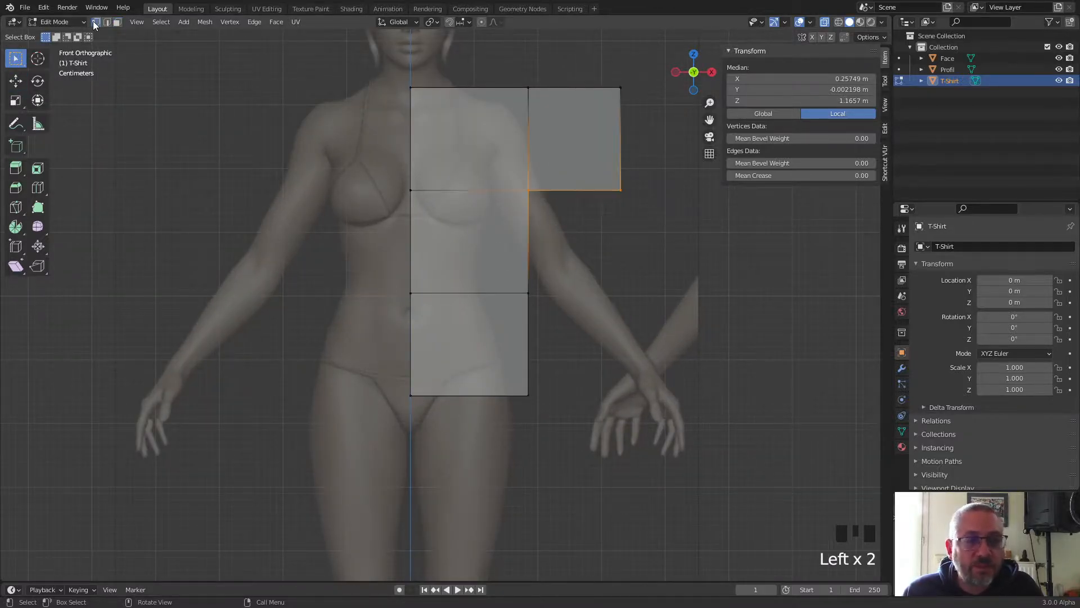
{"action": "left_click_drag", "start_coordinate": [390, 81], "coordinate": [443, 104]}
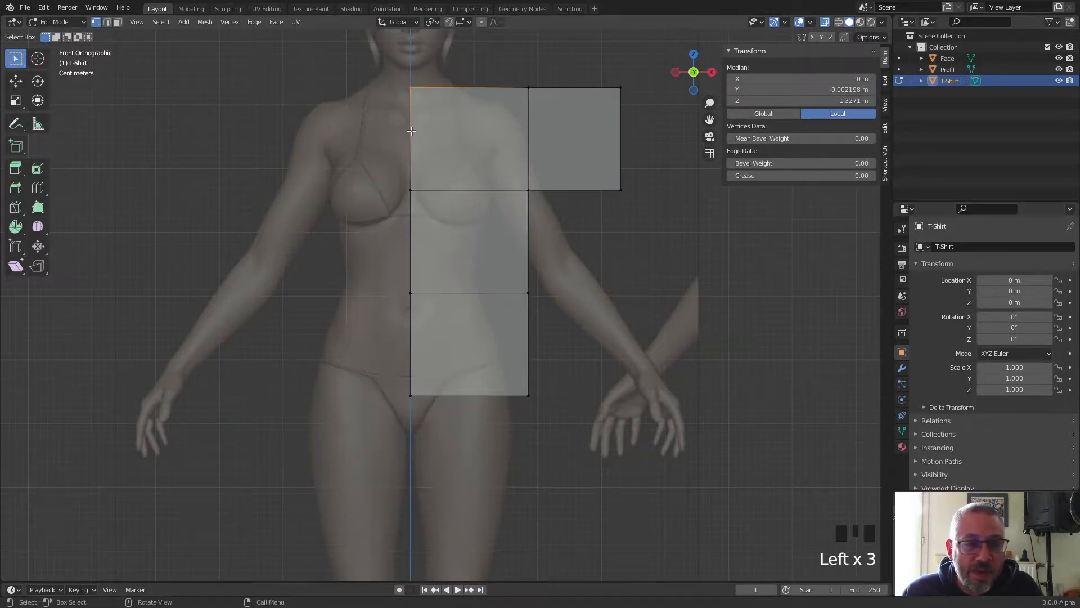
{"action": "left_click", "coordinate": [15, 81]}
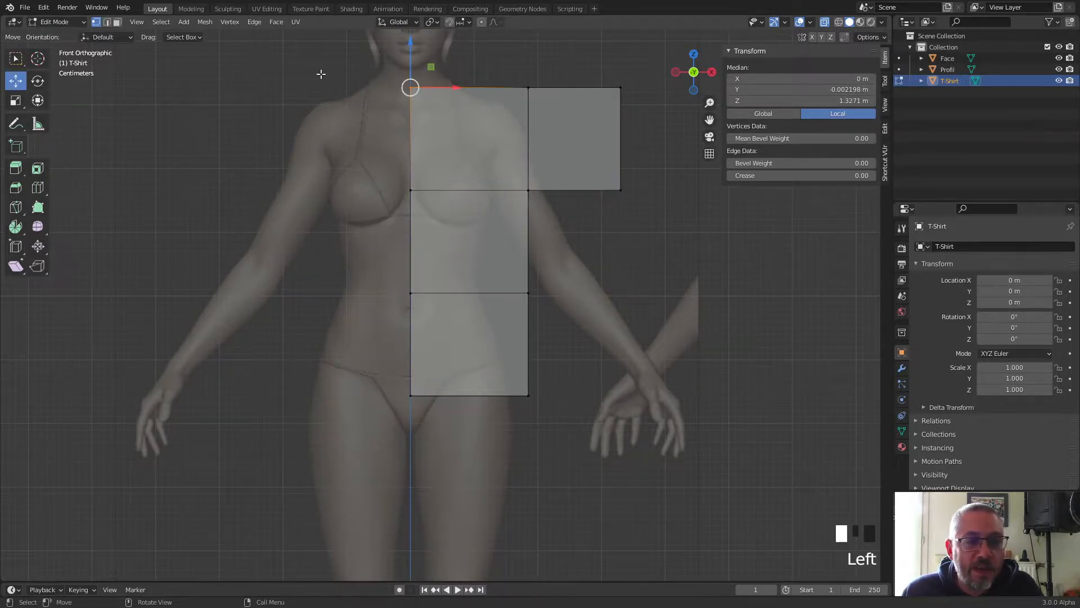
{"action": "left_click", "coordinate": [380, 79]}
{"action": "left_click", "coordinate": [418, 89]}
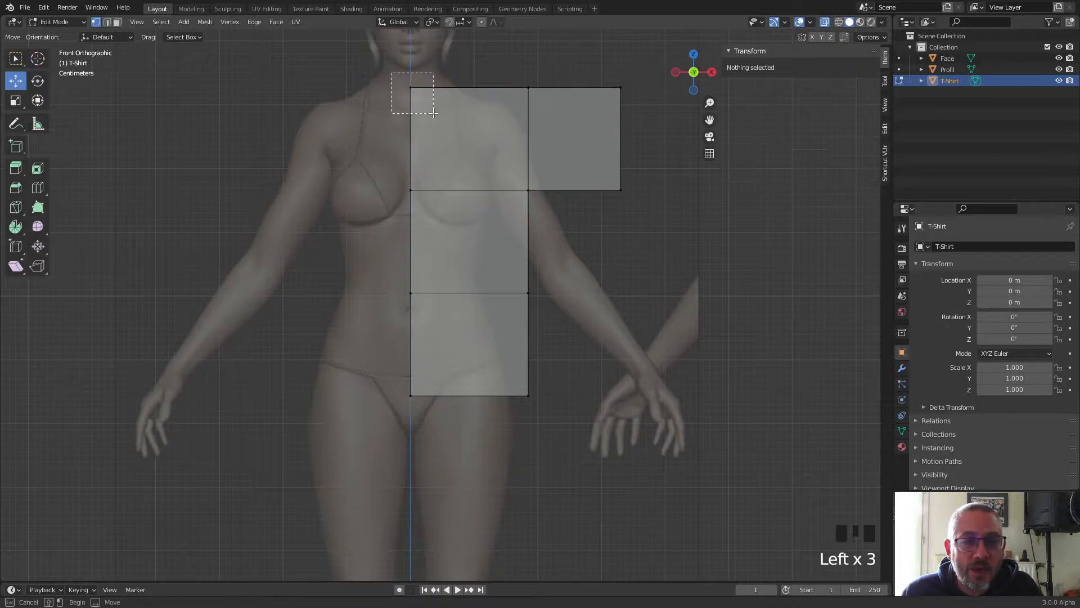
{"action": "middle_click_drag", "start_coordinate": [443, 110], "coordinate": [427, 138]}
{"action": "scroll", "coordinate": [400, 104], "scroll_direction": "down", "scroll_amount": 2}
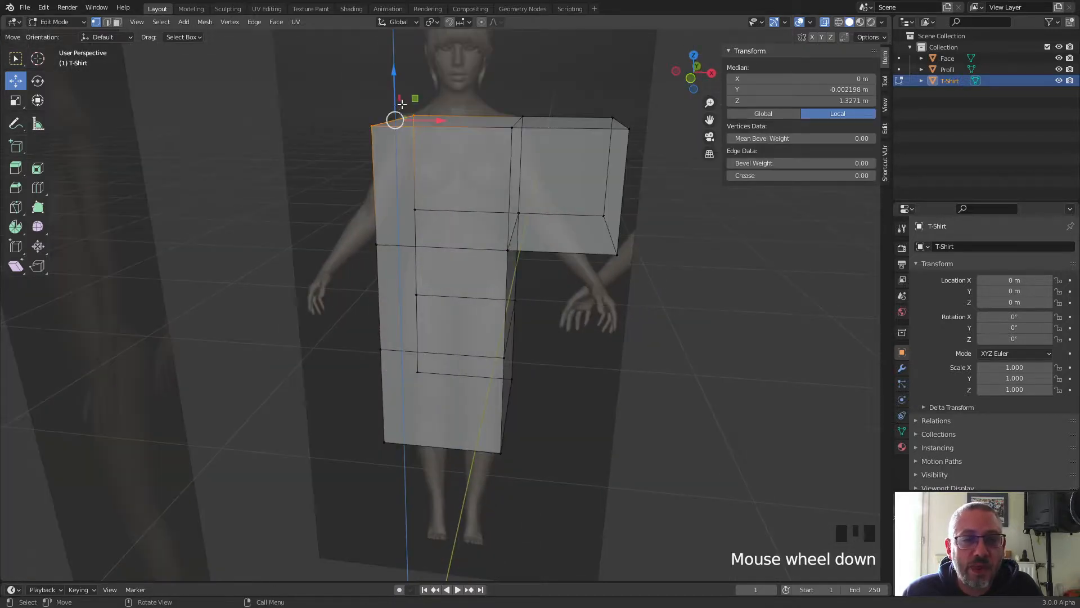
{"action": "middle_click_drag", "start_coordinate": [400, 105], "coordinate": [405, 120]}
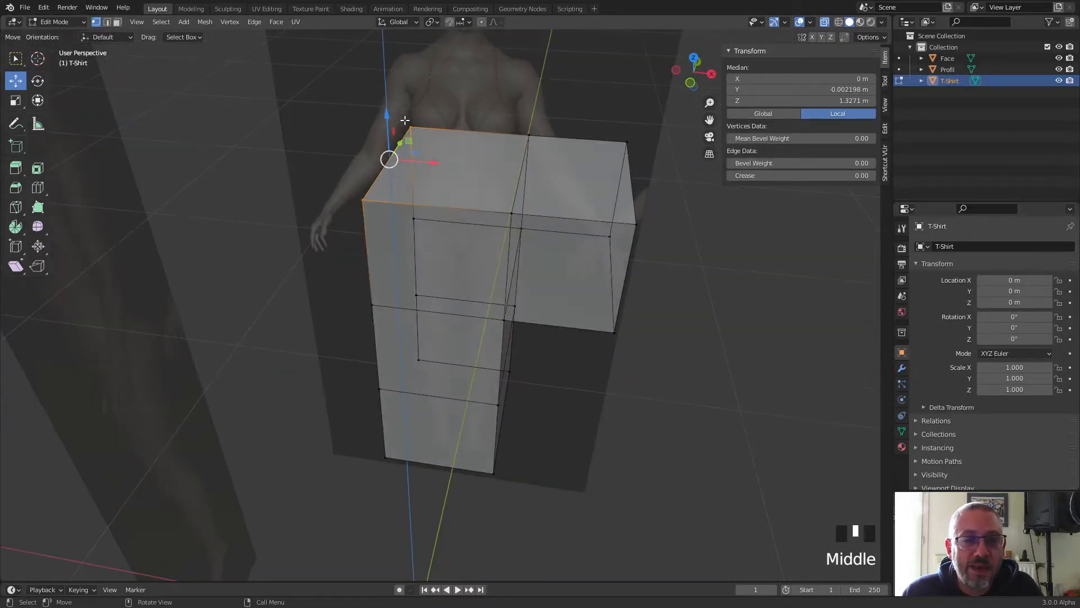
{"action": "left_click", "coordinate": [696, 86]}
{"action": "left_click_drag", "start_coordinate": [421, 100], "coordinate": [421, 115]}
Step: Move the torso's outer vertices inward to the neck side, the armpit at X about 0.122 m and the waist at X about 0.120 m
{"action": "left_click", "coordinate": [514, 124]}
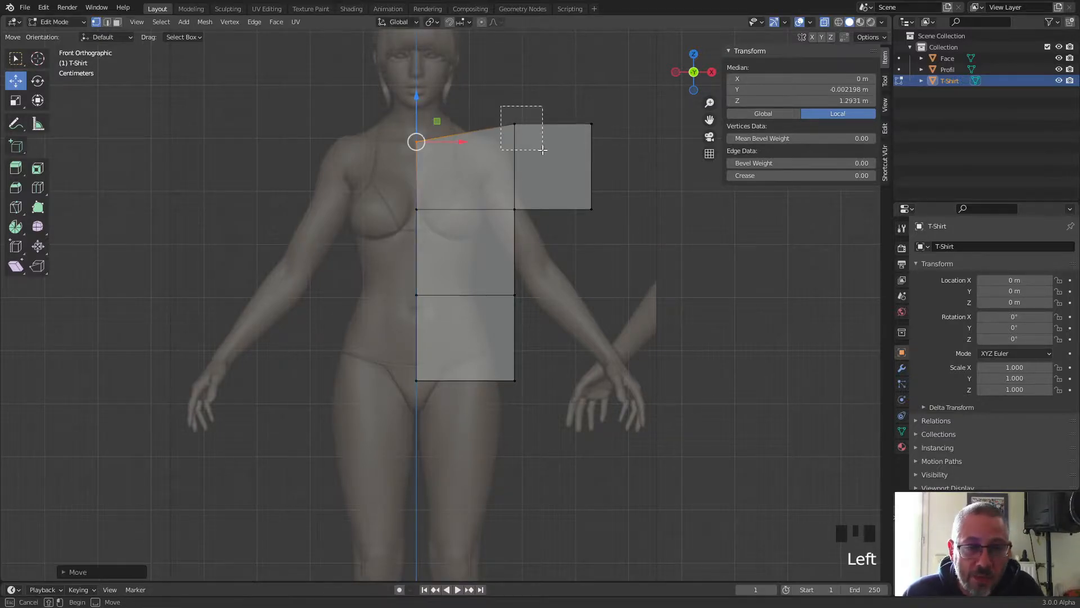
{"action": "left_click", "coordinate": [517, 129]}
{"action": "left_click_drag", "start_coordinate": [517, 128], "coordinate": [476, 132]}
{"action": "left_click", "coordinate": [515, 211]}
{"action": "left_click_drag", "start_coordinate": [517, 214], "coordinate": [484, 212]}
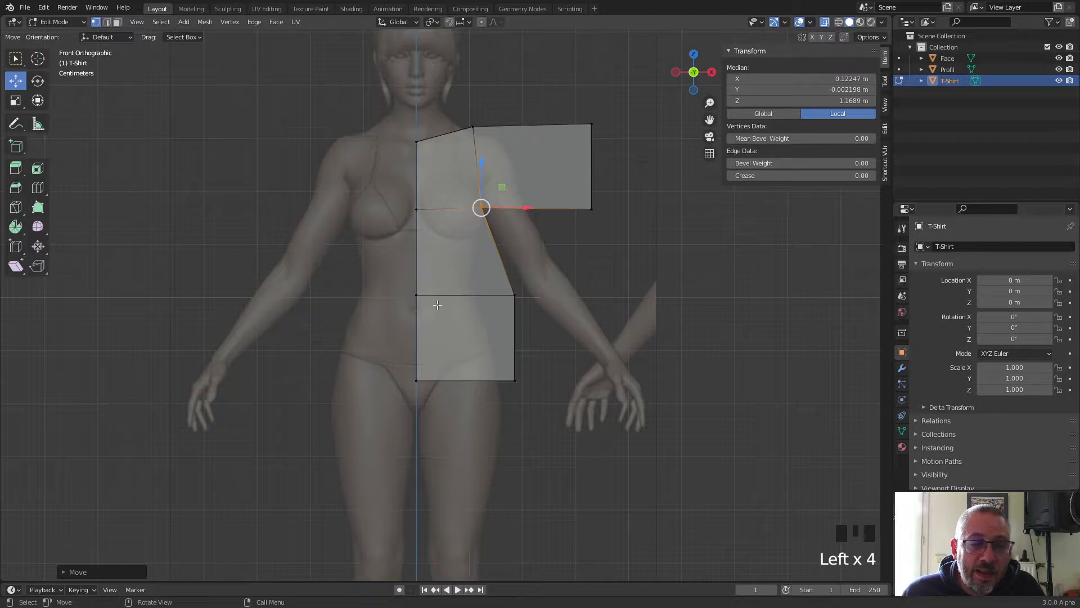
{"action": "left_click", "coordinate": [516, 296]}
{"action": "left_click_drag", "start_coordinate": [515, 296], "coordinate": [482, 295]}
Step: Move the outer hem vertices to the hip at X about 0.165 m and raise the centre hem vertices to the same Z, about 0.886 m
{"action": "left_click", "coordinate": [515, 381]}
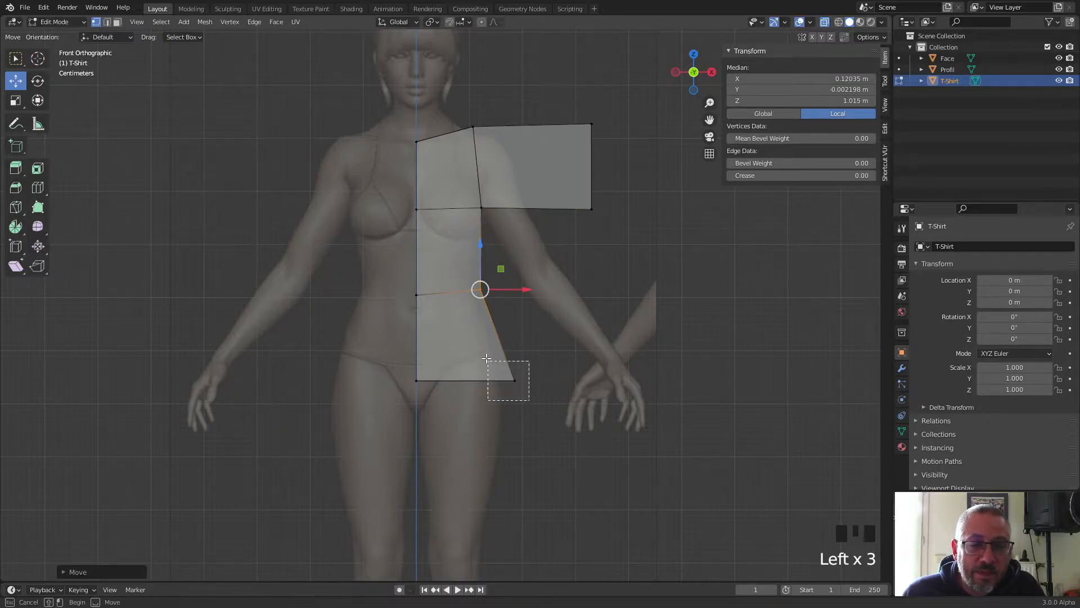
{"action": "left_click_drag", "start_coordinate": [524, 388], "coordinate": [513, 365]}
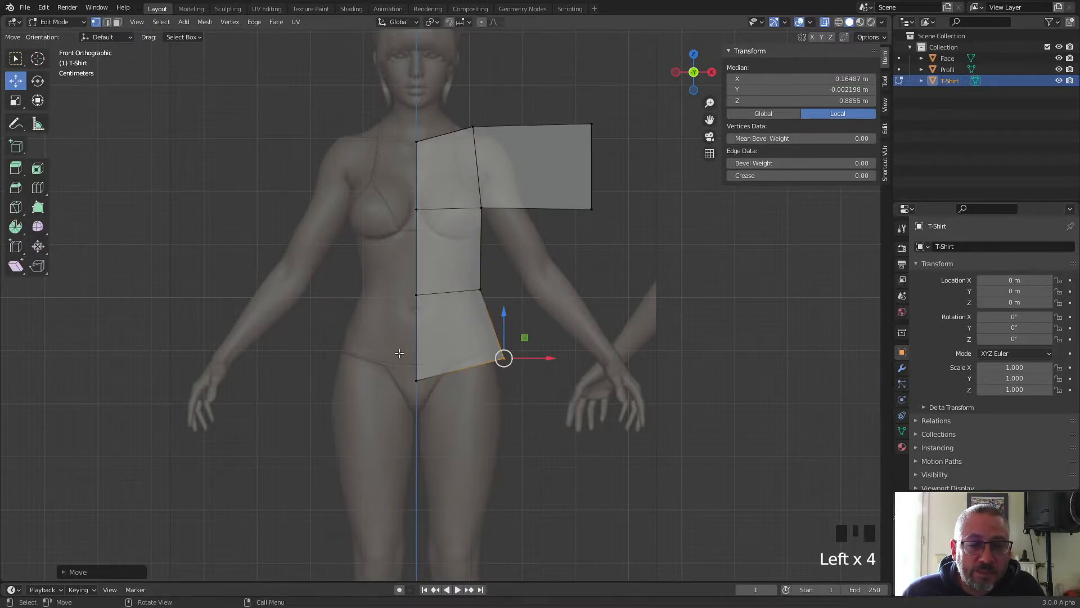
{"action": "left_click", "coordinate": [429, 395]}
{"action": "left_click_drag", "start_coordinate": [416, 355], "coordinate": [414, 327]}
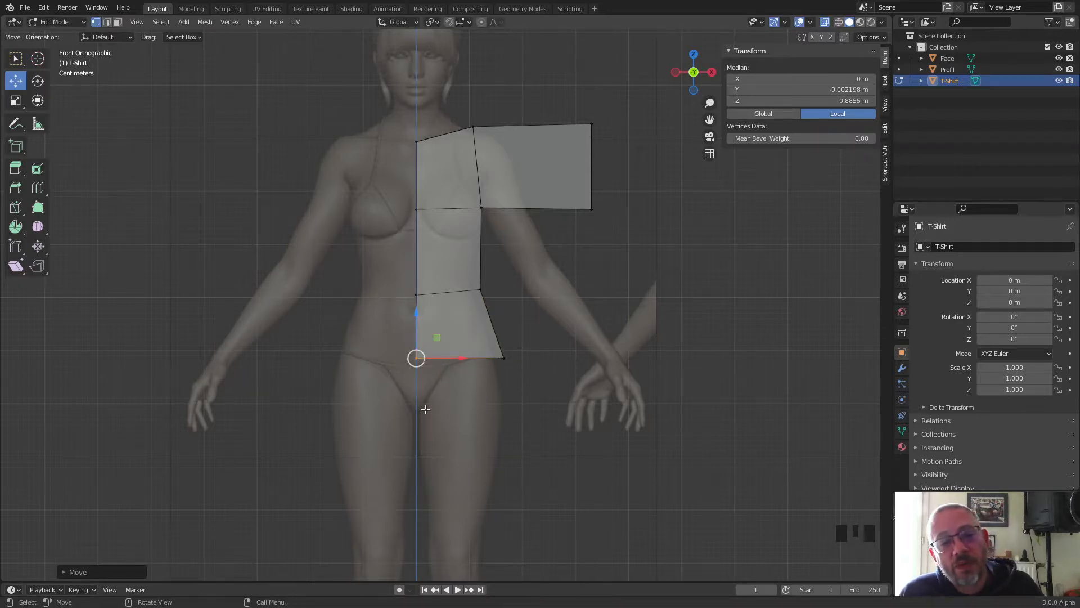
Step: Fit the shoulder block's outer vertices to the upper arm, placing the upper ones at X about 0.157 m and Z about 1.303 m
{"action": "left_click", "coordinate": [592, 208]}
{"action": "left_click_drag", "start_coordinate": [610, 193], "coordinate": [543, 159]}
{"action": "left_click", "coordinate": [591, 122]}
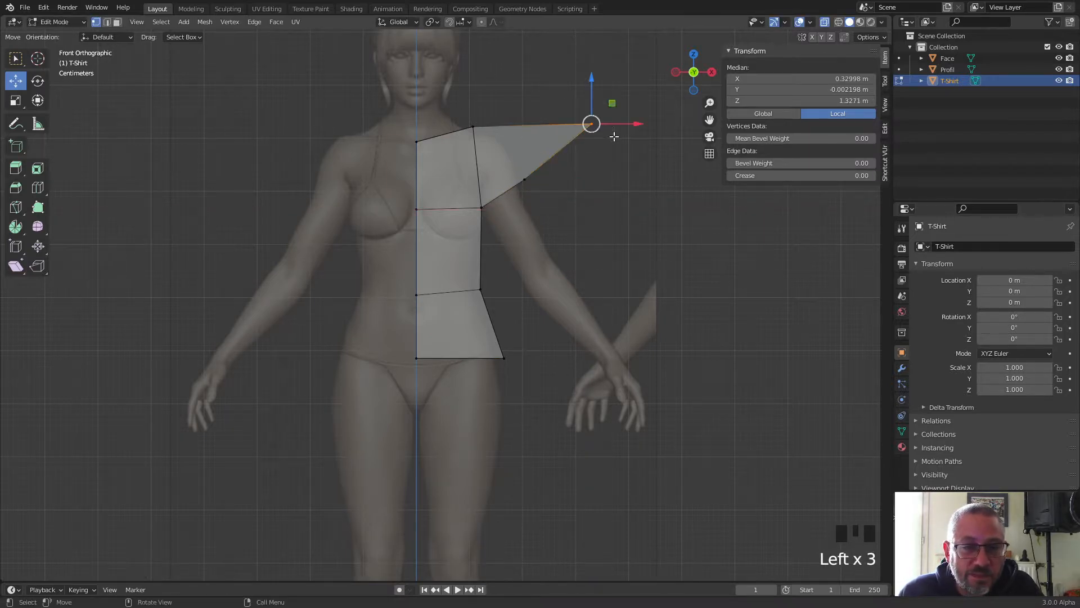
{"action": "left_click_drag", "start_coordinate": [591, 122], "coordinate": [516, 111]}
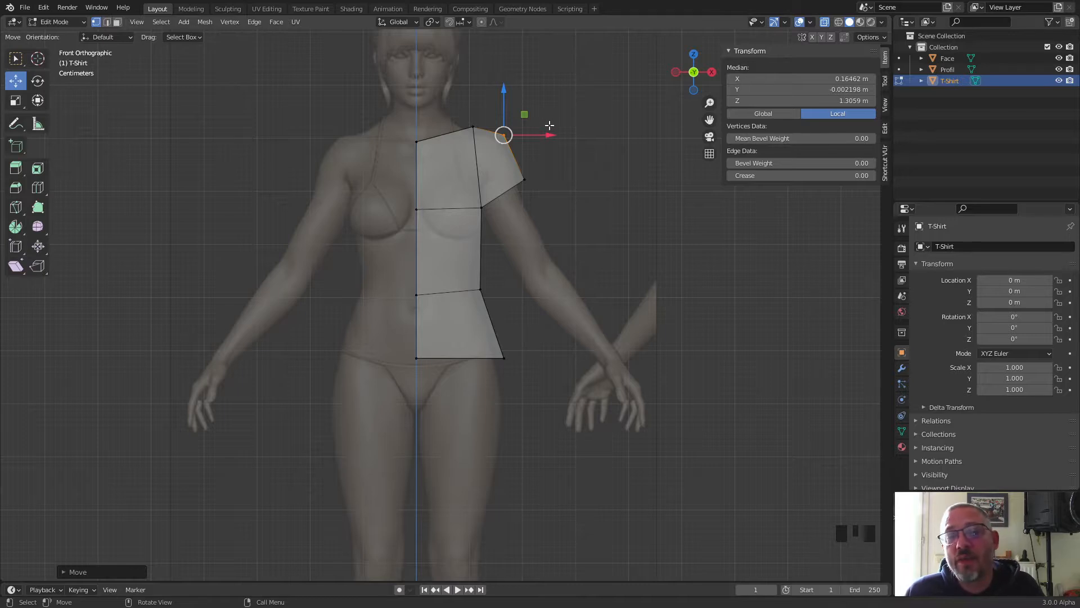
{"action": "left_click_drag", "start_coordinate": [525, 114], "coordinate": [511, 103]}
{"action": "left_click", "coordinate": [524, 180]}
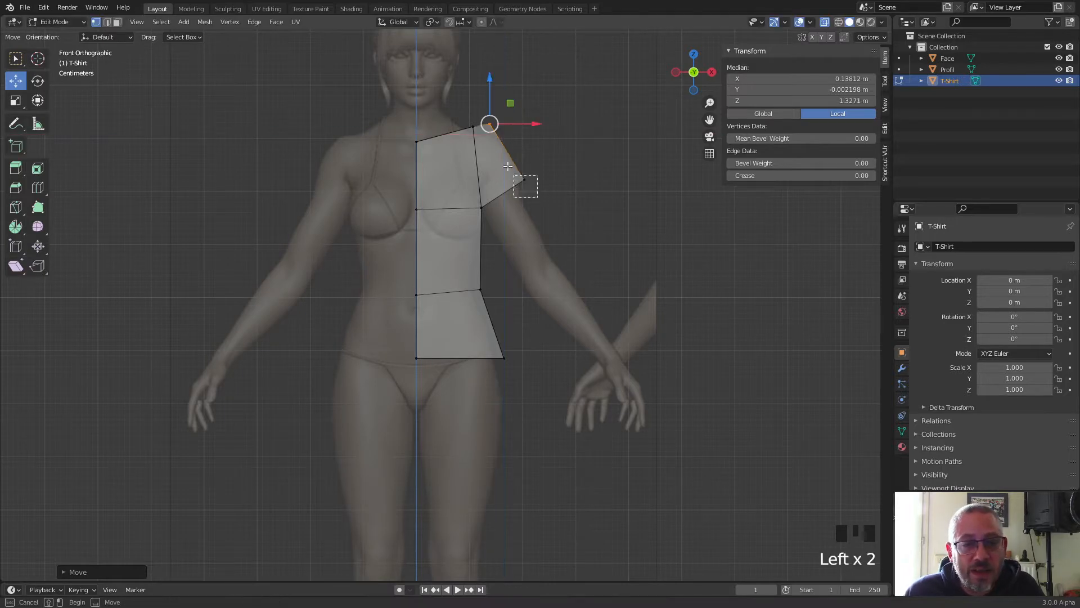
{"action": "mouse_move", "coordinate": [544, 162]}
{"action": "left_mouse_down"}
{"action": "mouse_move", "coordinate": [521, 108]}
{"action": "mouse_move", "coordinate": [550, 175]}
{"action": "left_mouse_up"}
{"action": "left_click", "coordinate": [488, 122]}
{"action": "left_click_drag", "start_coordinate": [490, 120], "coordinate": [522, 115]}
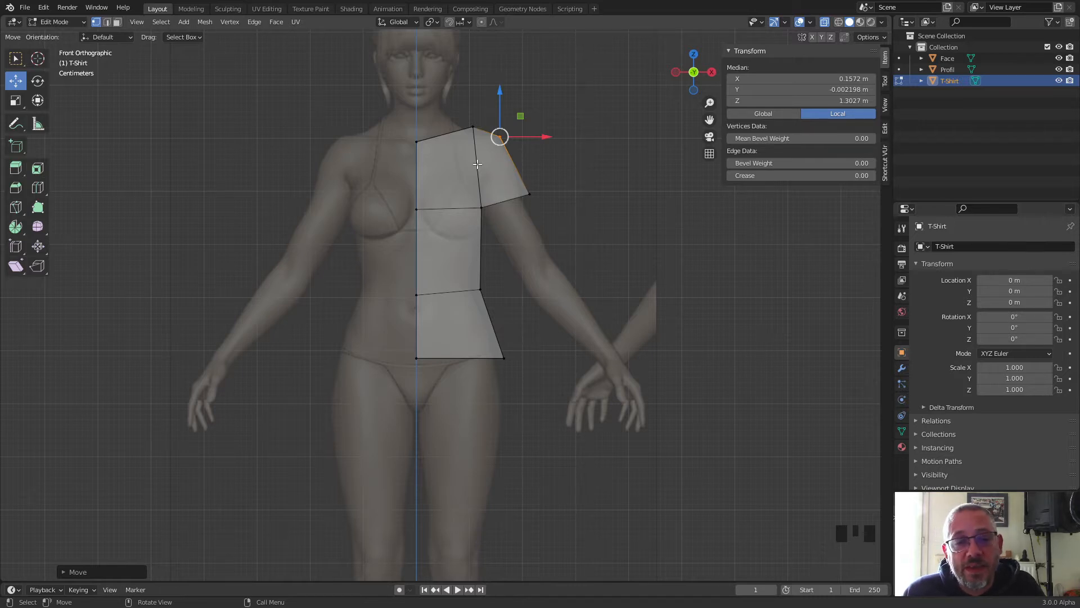
Step: In face mode, extrude the shoulder block's underside face about 0.085 m down the arm as a sleeve and delete its end face
{"action": "left_click", "coordinate": [117, 22]}
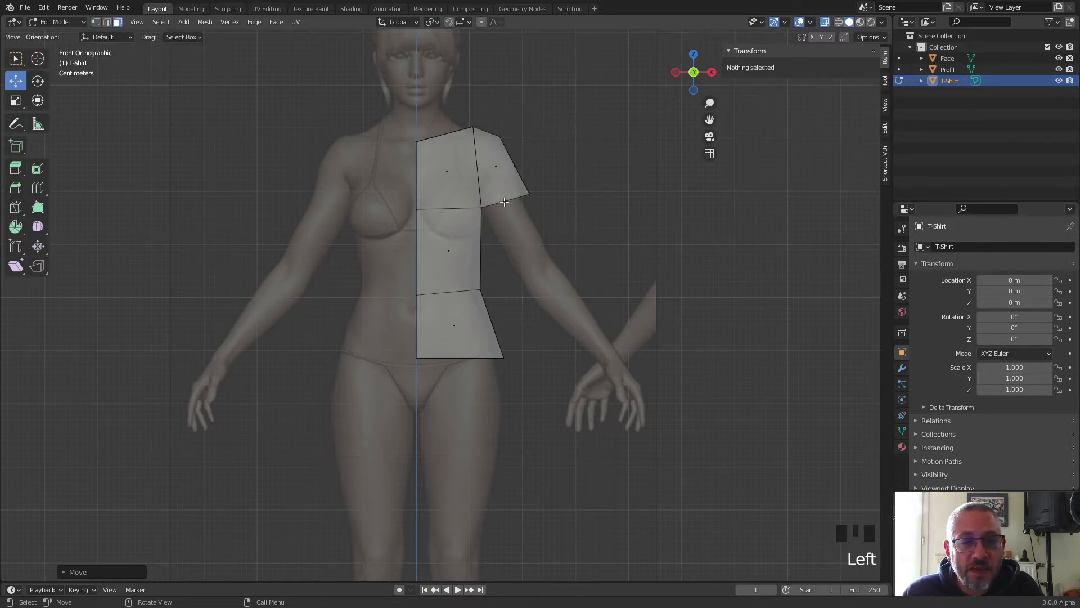
{"action": "left_click", "coordinate": [506, 203]}
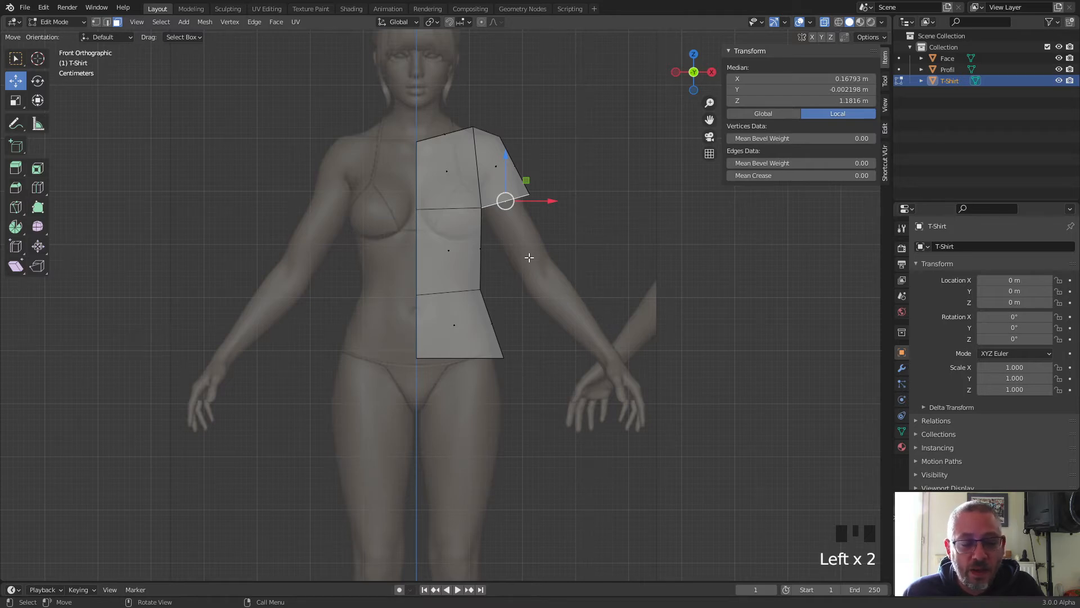
{"action": "key", "text": "e"}
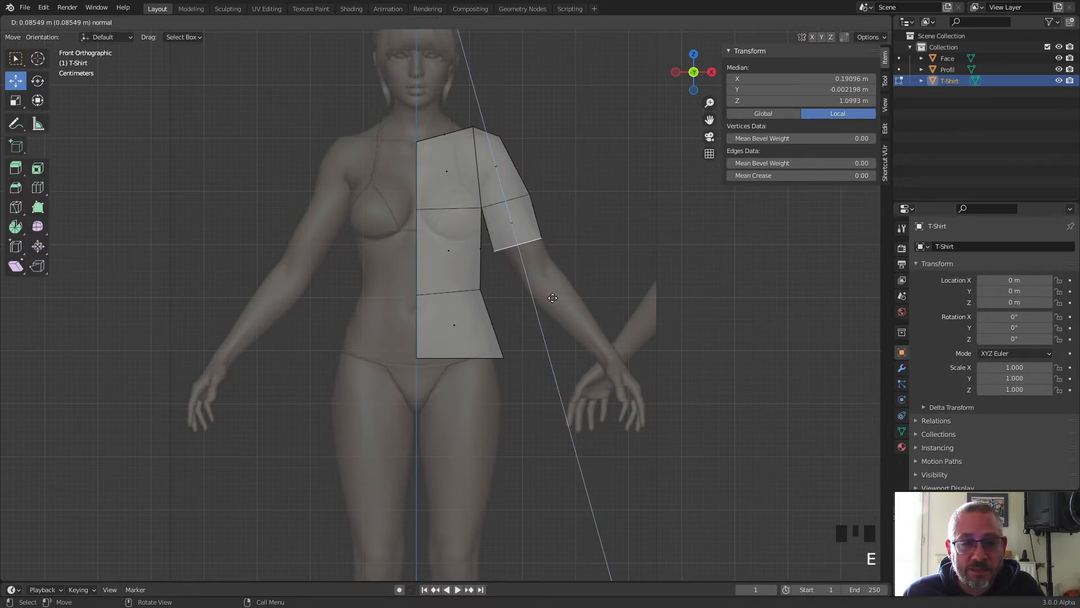
{"action": "left_click", "coordinate": [553, 298]}
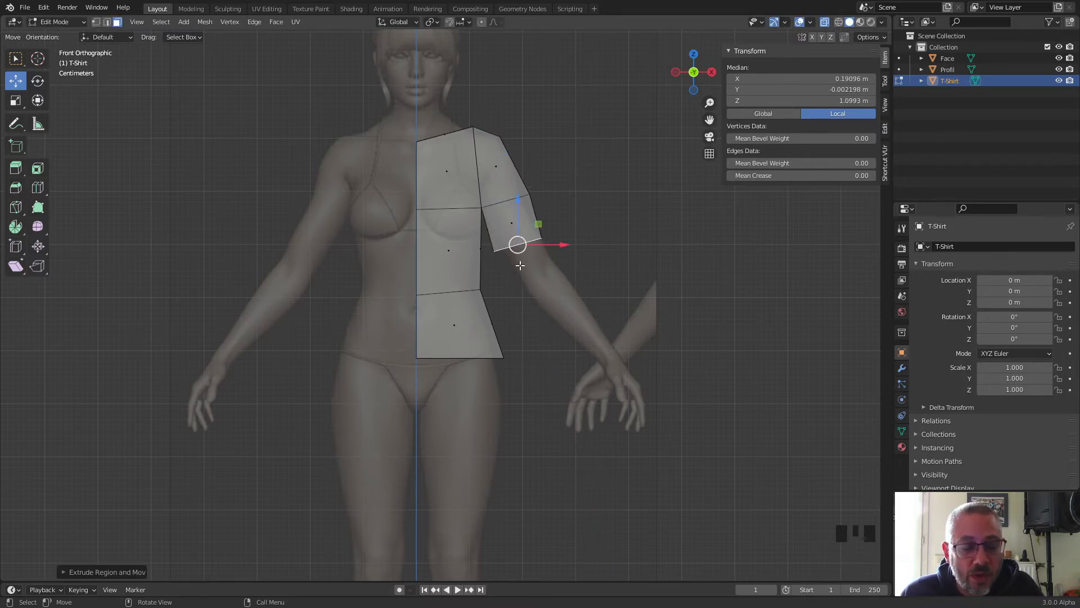
{"action": "key", "text": "x"}
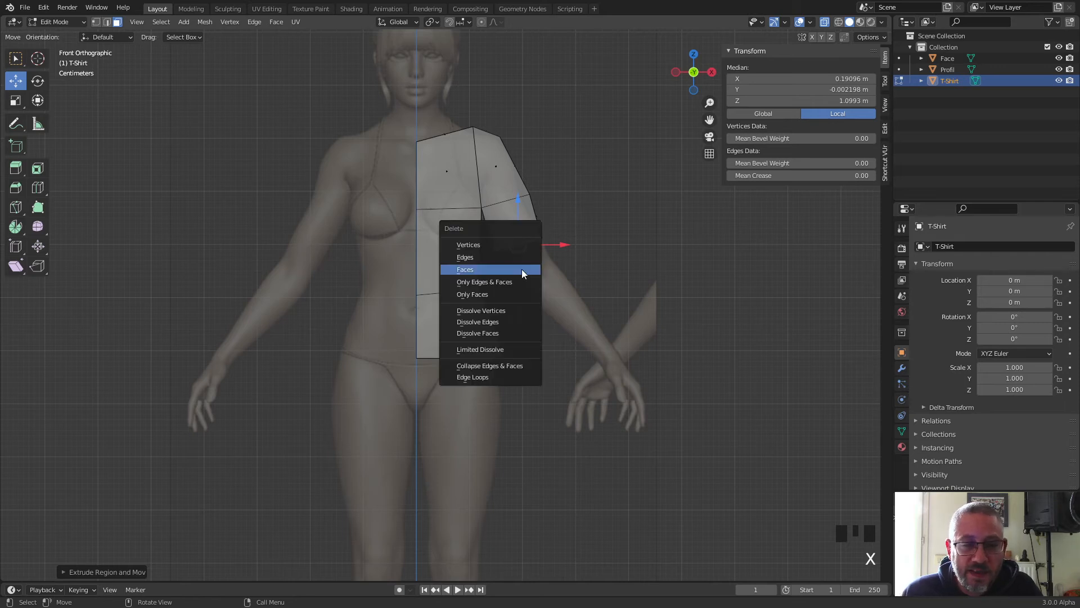
{"action": "left_click", "coordinate": [522, 269]}
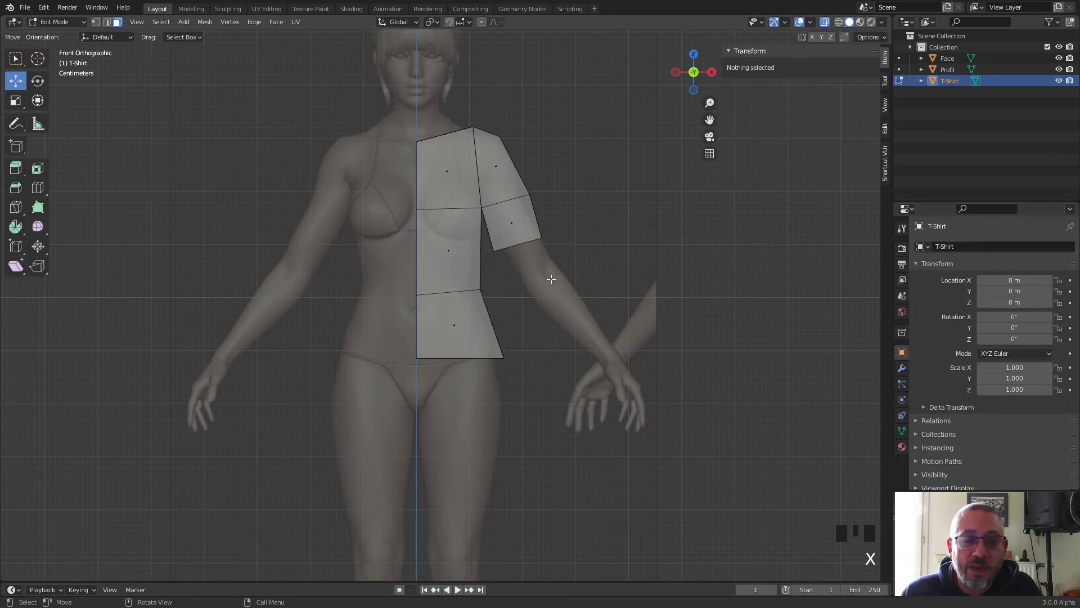